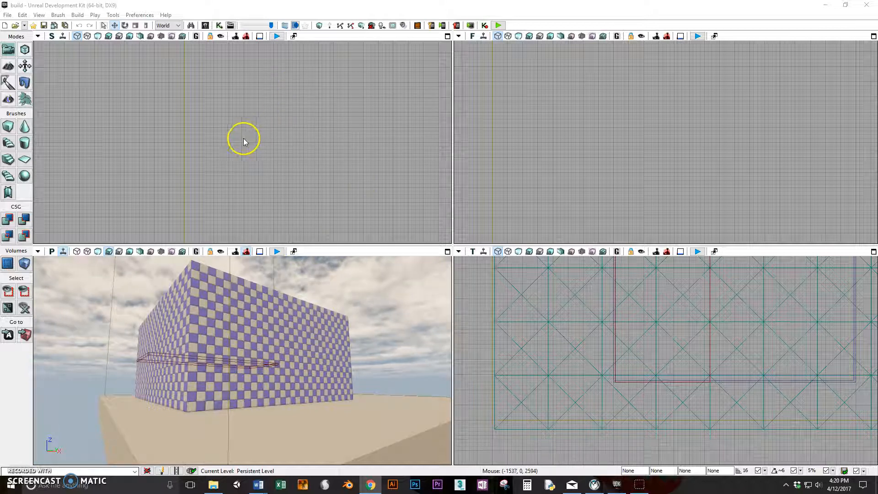
- Maximize the perspective viewport and move the camera through the checkered wall to the inside of the building
left_click(448, 252)
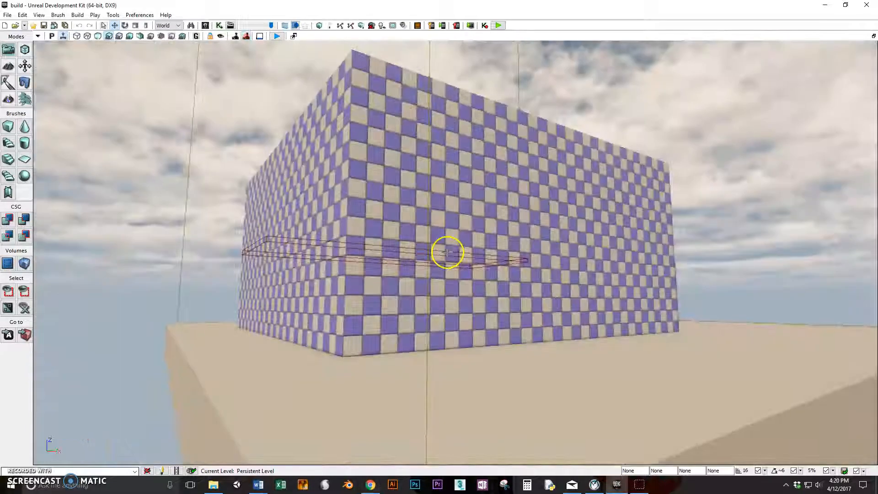
right_click_drag(451, 230, 479, 196)
scroll(451, 230, "up", 6)
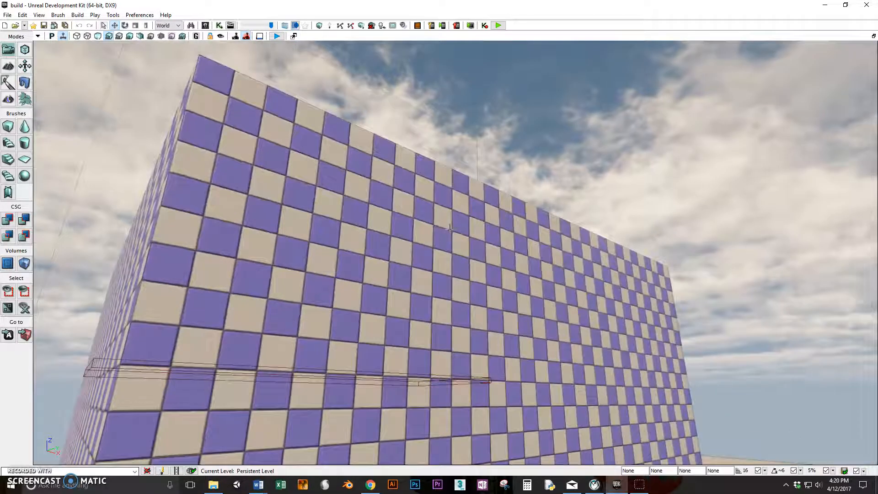
right_click_drag(446, 248, 521, 253)
scroll(445, 248, "up", 8)
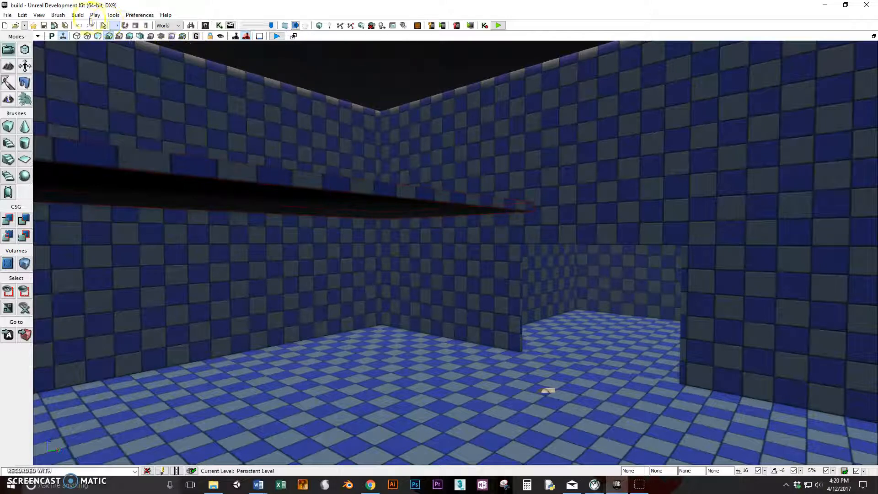
- Open the Content Browser window and place it so that the room's walls stay visible beside it
left_click(59, 15)
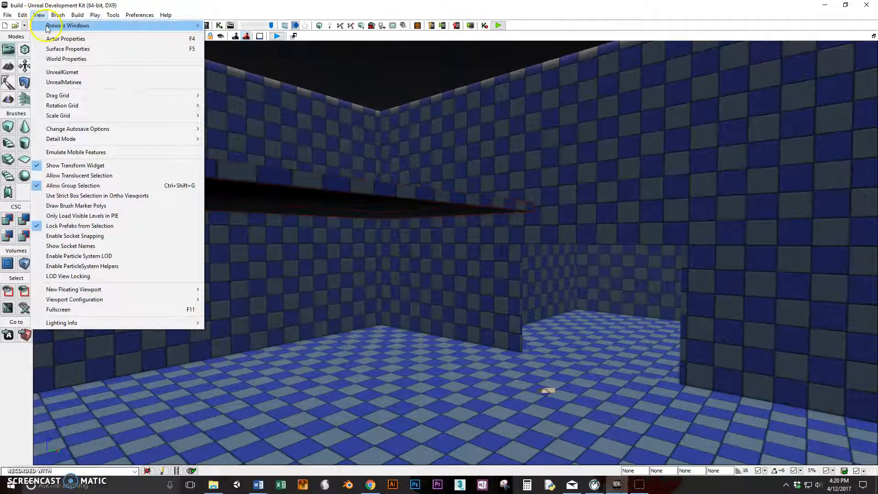
left_click(137, 26)
left_click(235, 25)
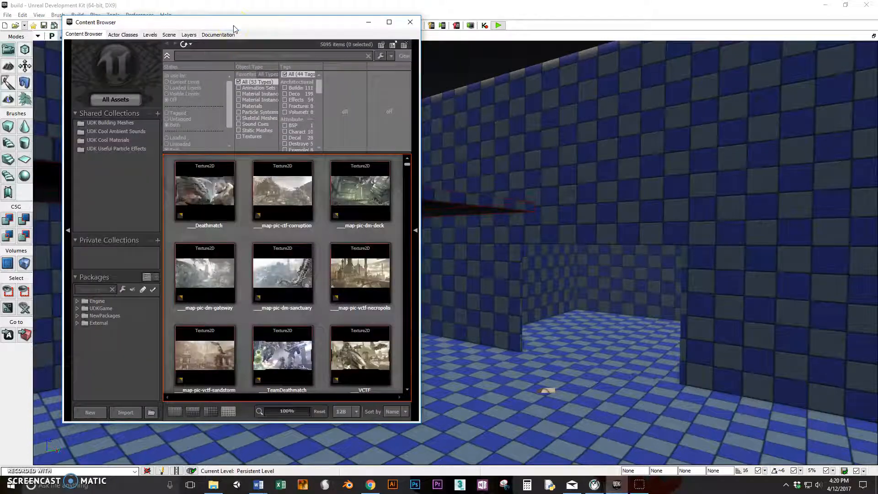
left_click_drag(244, 26, 663, 65)
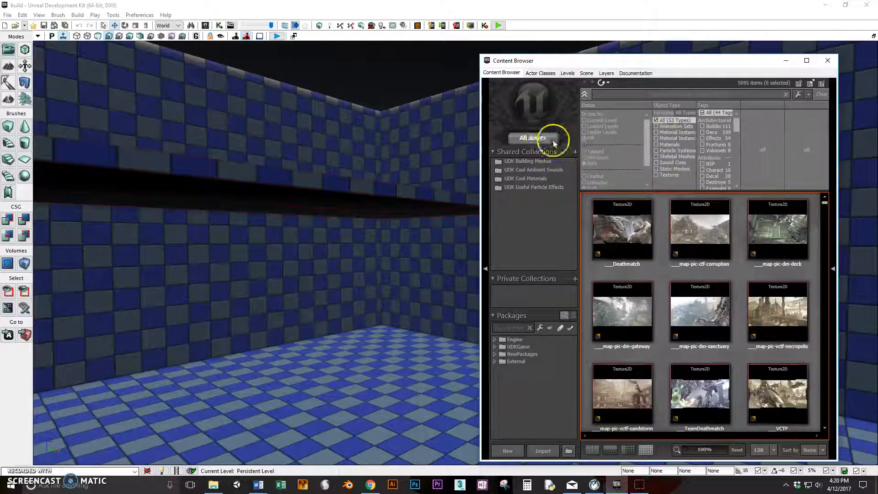
- Filter the Content Browser assets to Materials only and browse through the material thumbnails
left_click(657, 145)
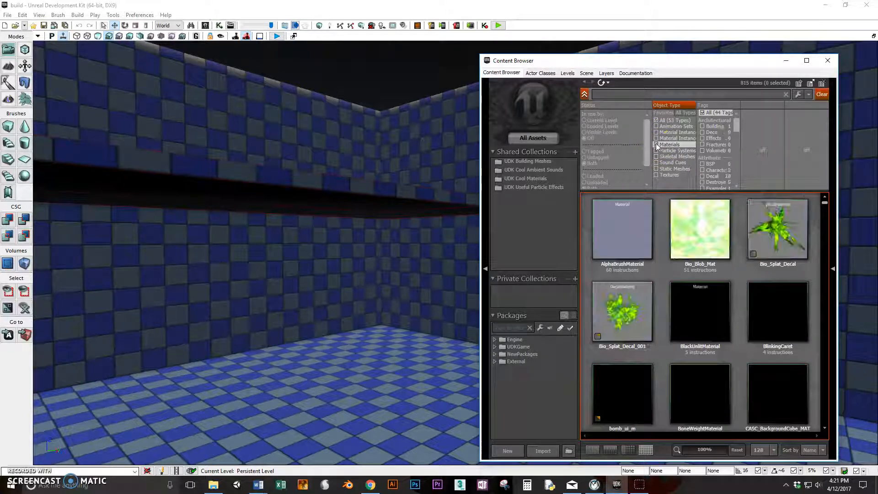
left_click_drag(825, 207, 807, 335)
scroll(806, 334, "down", 1)
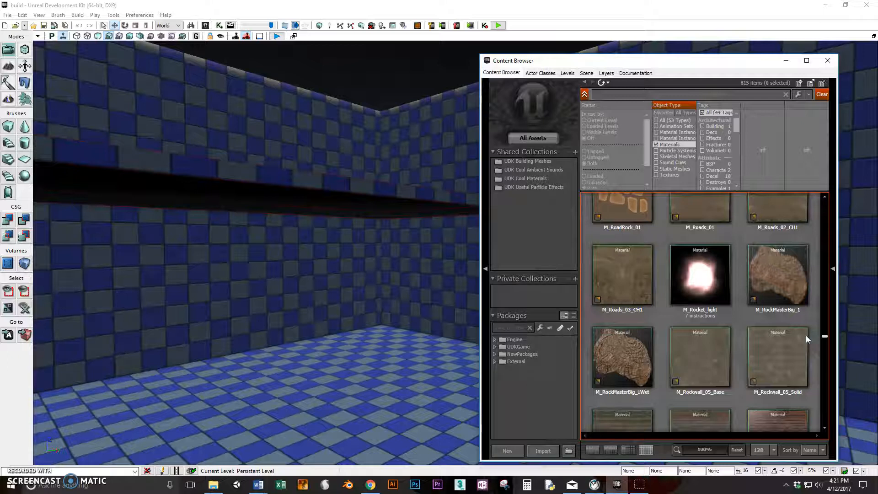
scroll(806, 336, "down", 1)
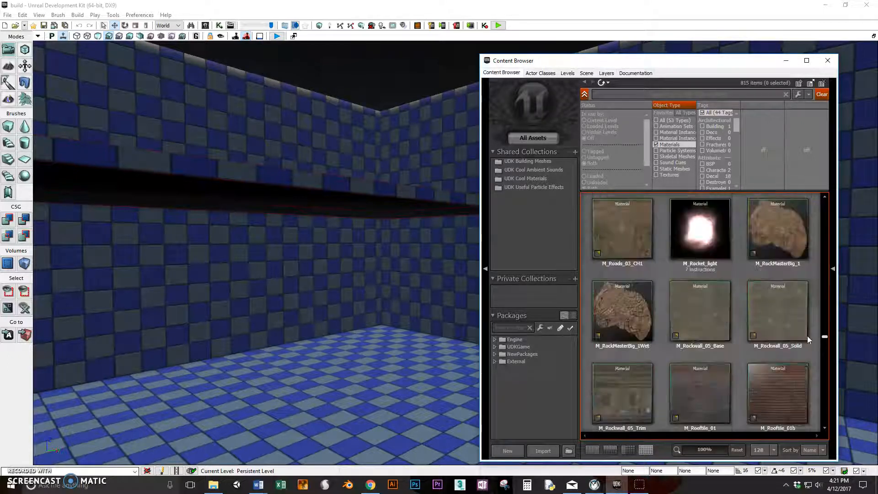
- Search the materials for "wall" and look through the matching thumbnails
left_click_drag(808, 336, 610, 119)
left_click(620, 93)
type("wall")
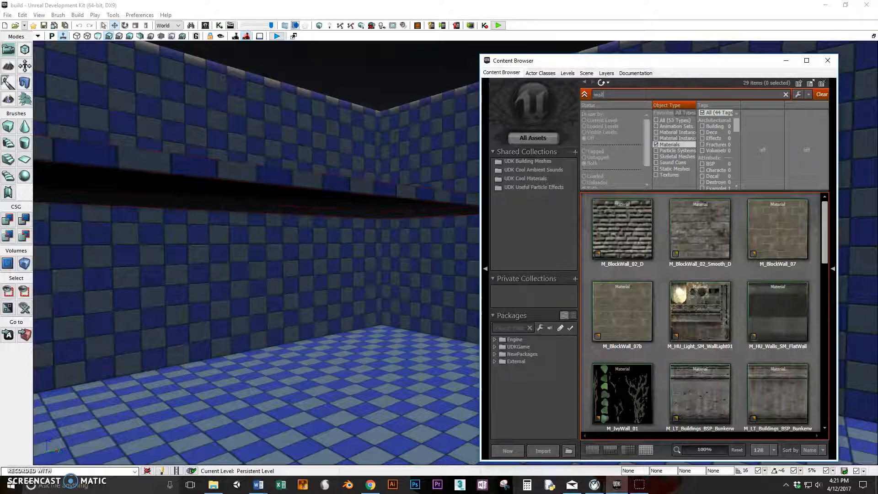
scroll(640, 226, "down", 1)
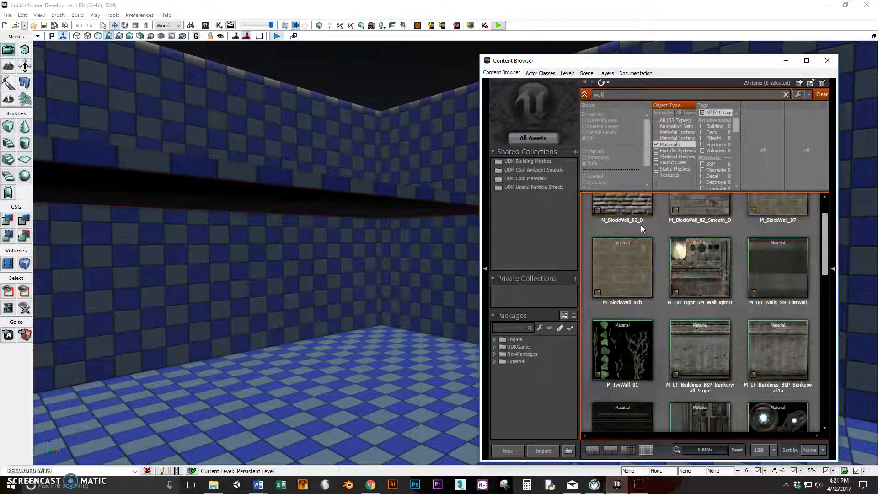
- Apply the M_LT_Buildings_BSP_Bunkerwall_Stripe material to the room's far wall and minimize the Content Browser
left_click(721, 252)
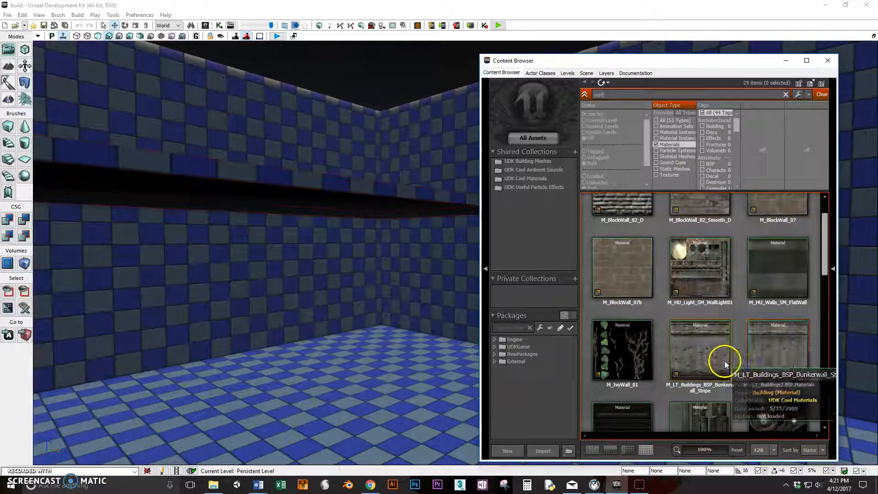
left_click_drag(700, 354, 294, 279)
right_click_drag(336, 274, 403, 305)
left_click(695, 361)
left_click_drag(696, 361, 348, 287)
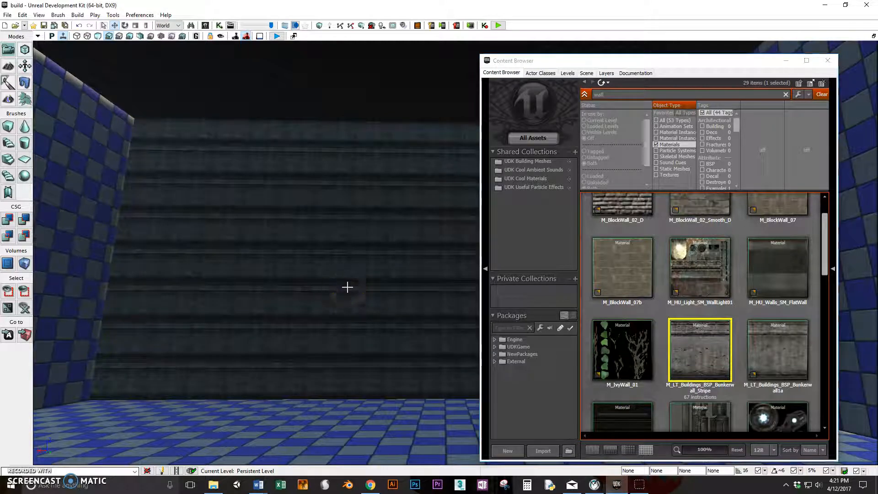
left_click(786, 60)
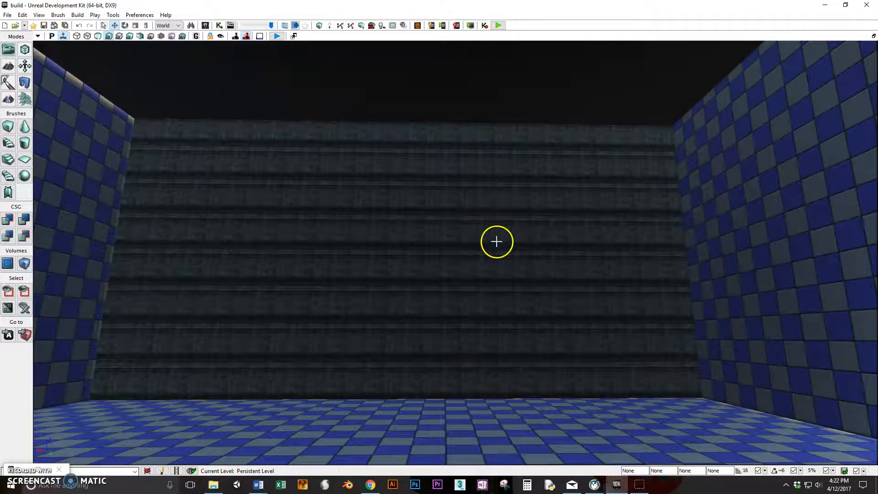
- Select the striped bunker wall and open its Surface Properties, placing the dialog so its settings are fully in view
right_click(496, 232)
left_click(479, 238)
right_click(495, 223)
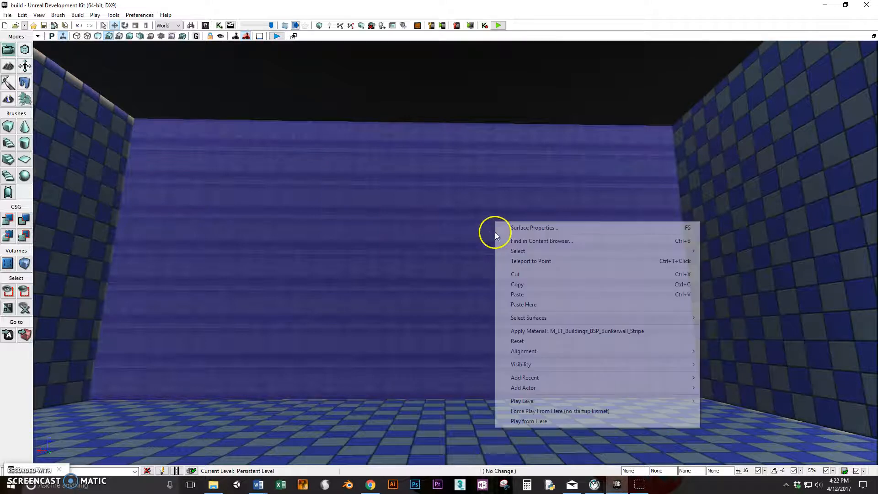
left_click(533, 229)
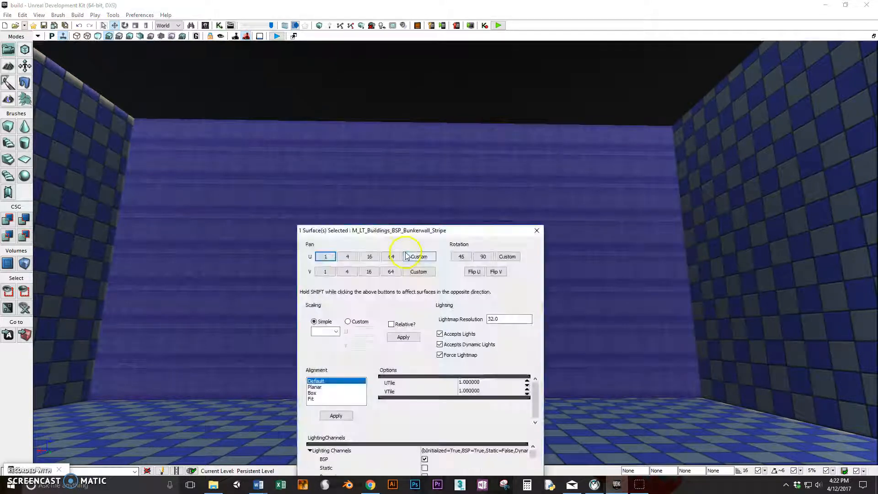
left_click_drag(482, 235, 609, 132)
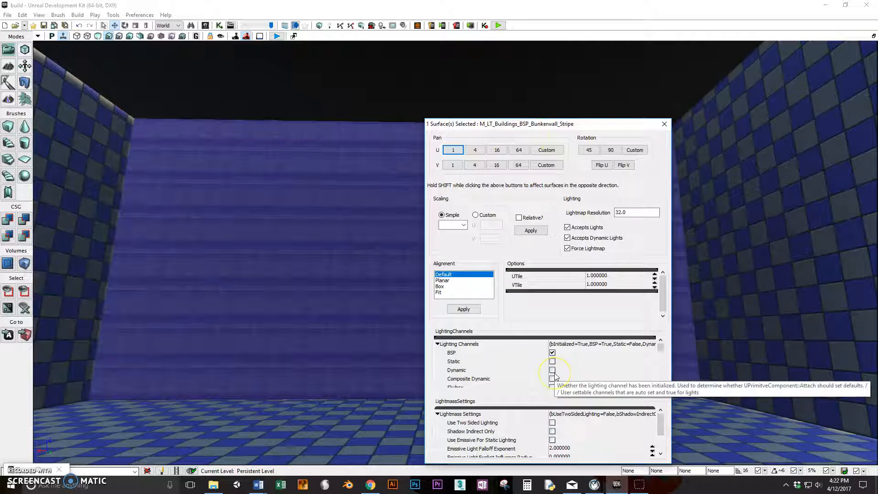
left_click(540, 373)
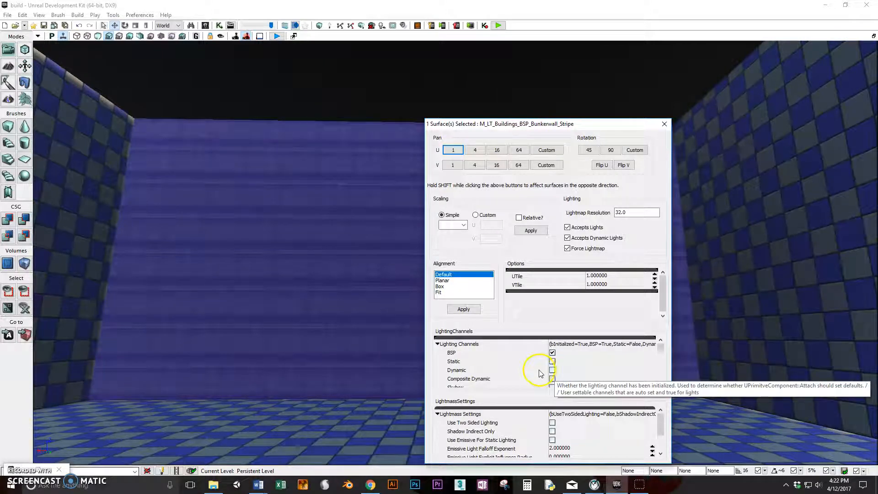
left_click(577, 315)
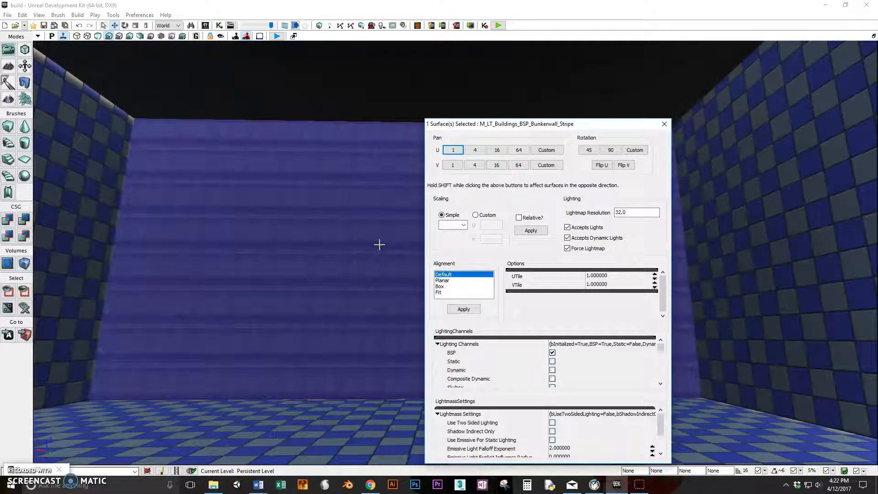
- Set the wall surface's UTile to 0.25 and apply the Default alignment
left_click(598, 276)
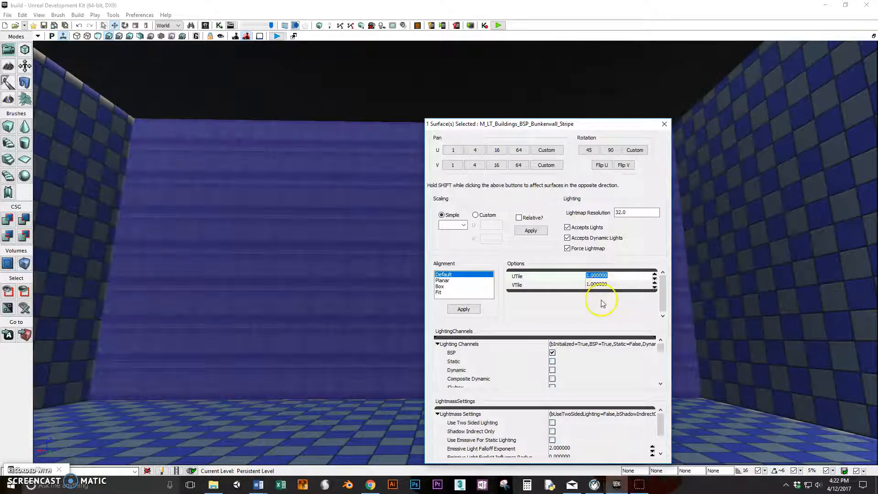
left_click(542, 280)
type(".25")
left_click(605, 285)
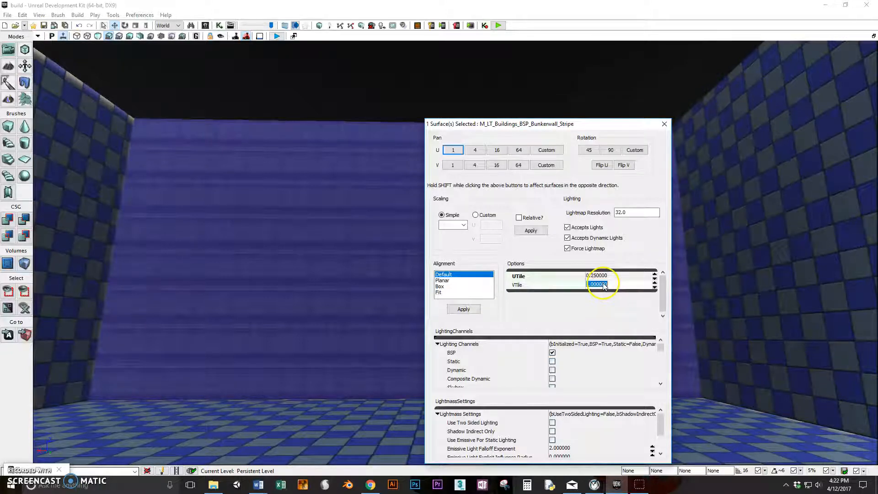
left_click(464, 309)
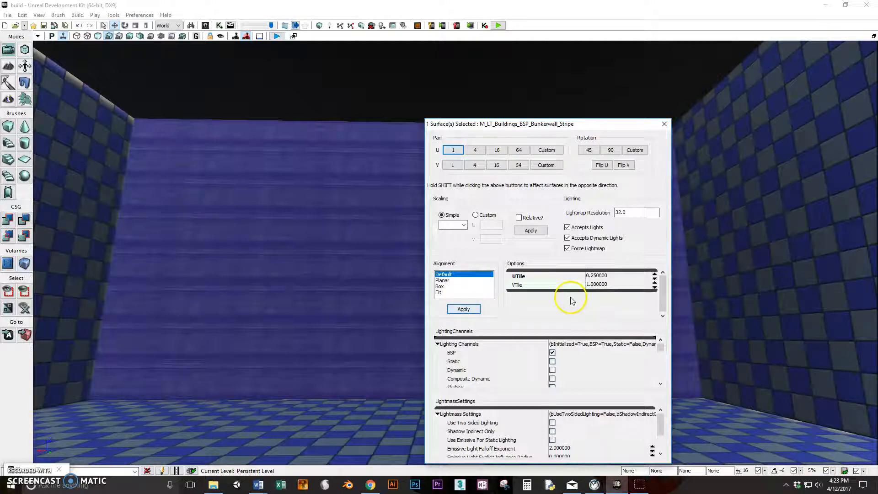
- Set the wall surface's VTile to 0.25, apply the alignment, deselect the wall and close the surface properties
right_click(596, 285)
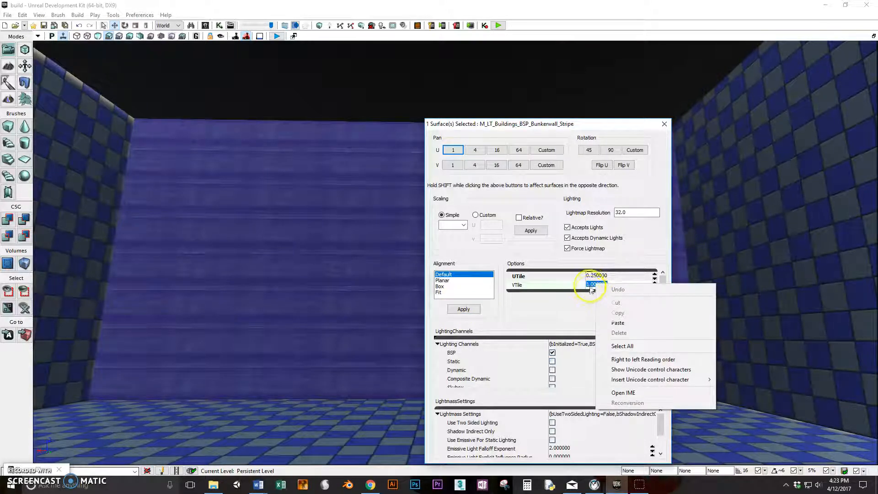
left_click(592, 285)
left_click_drag(612, 285, 553, 276)
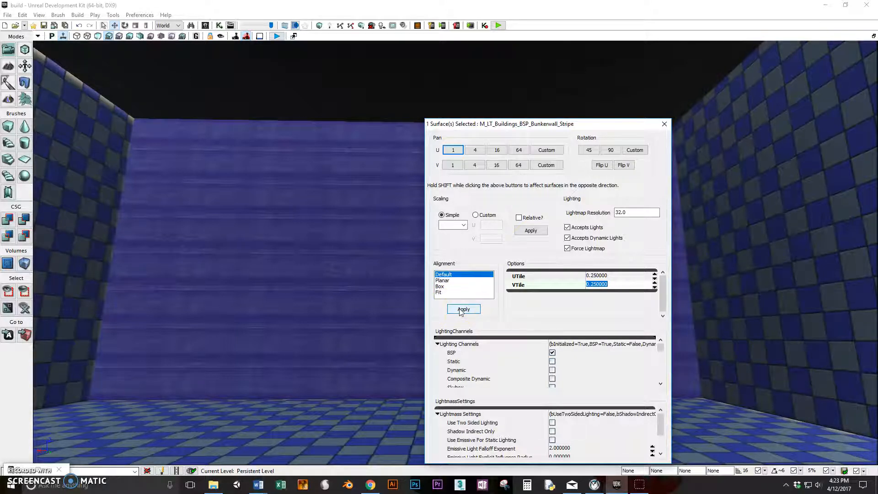
left_click(463, 310)
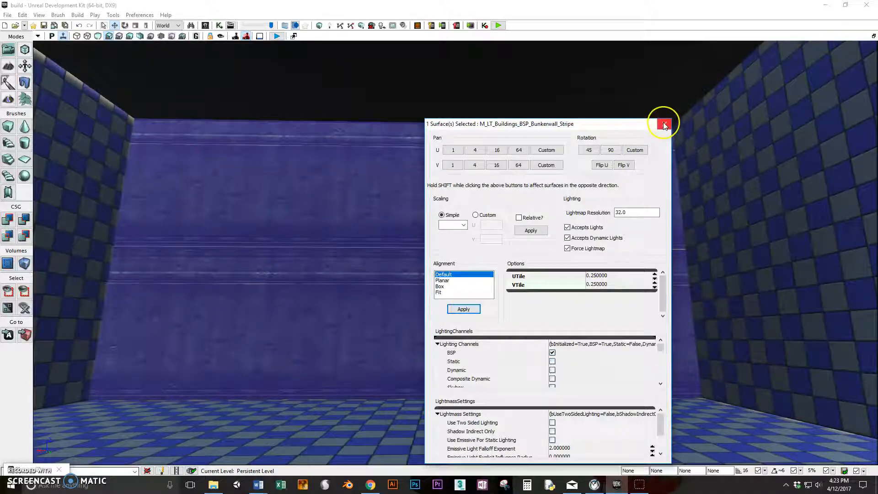
left_click(286, 450)
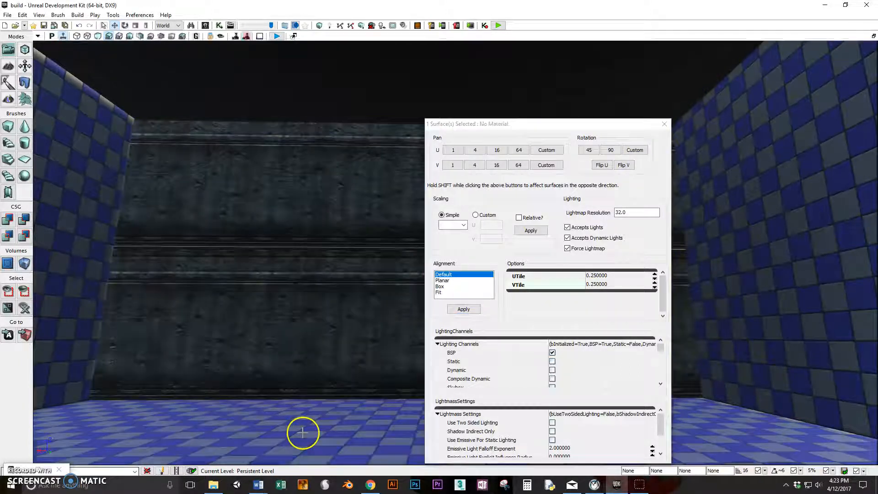
left_click(667, 125)
mouse_move(482, 281)
right_mouse_down()
mouse_move(455, 286)
mouse_move(443, 276)
mouse_move(515, 274)
mouse_move(490, 274)
right_mouse_up()
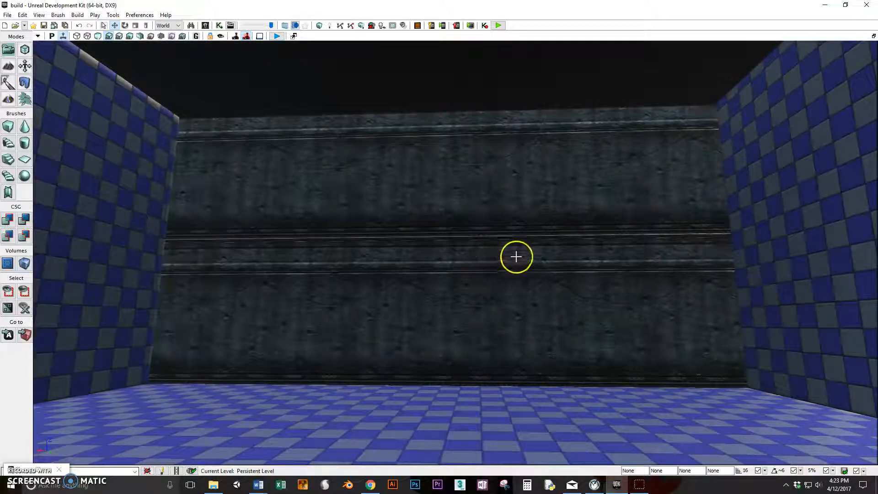
- Reopen the striped wall's surface properties and pan its texture along V in repeated increments of 16
double_click(506, 279)
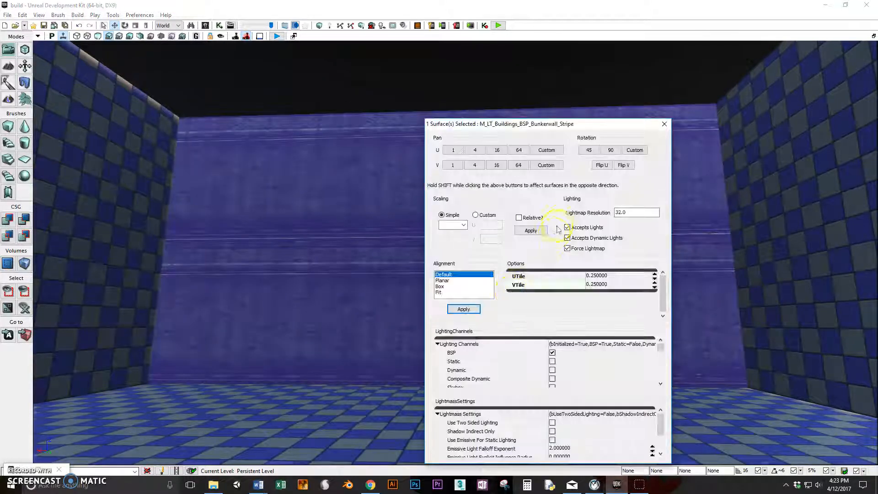
left_click_drag(575, 124, 618, 200)
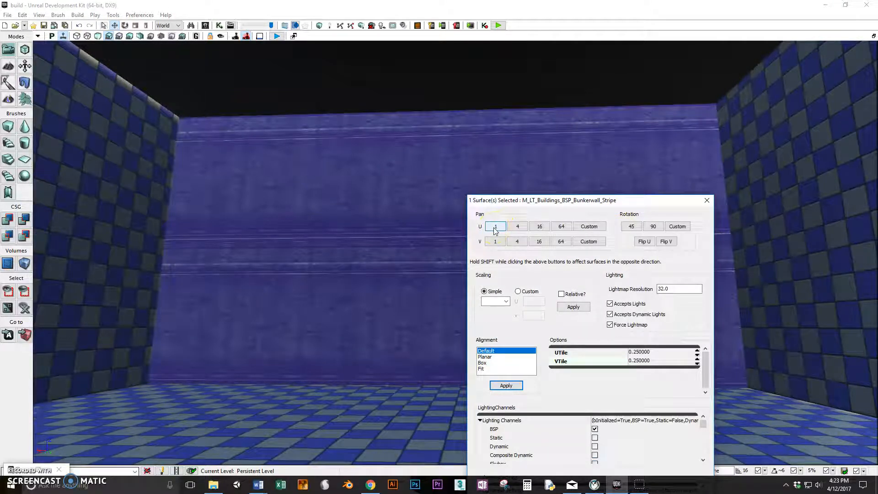
left_click(542, 243)
left_click(543, 244)
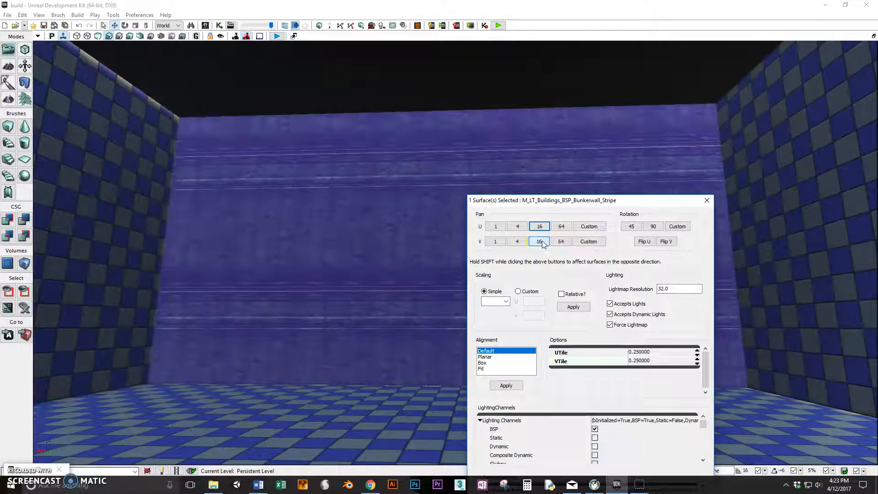
left_click(542, 243)
left_click(541, 242)
left_click(541, 243)
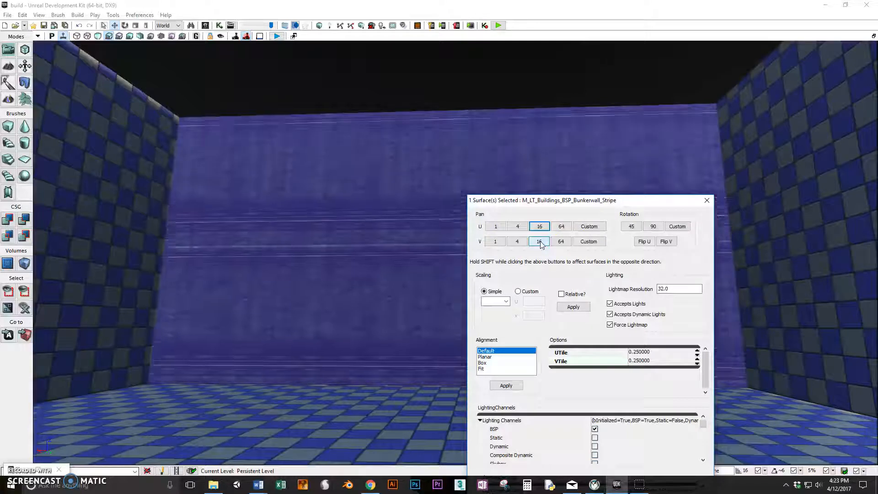
left_click(541, 244)
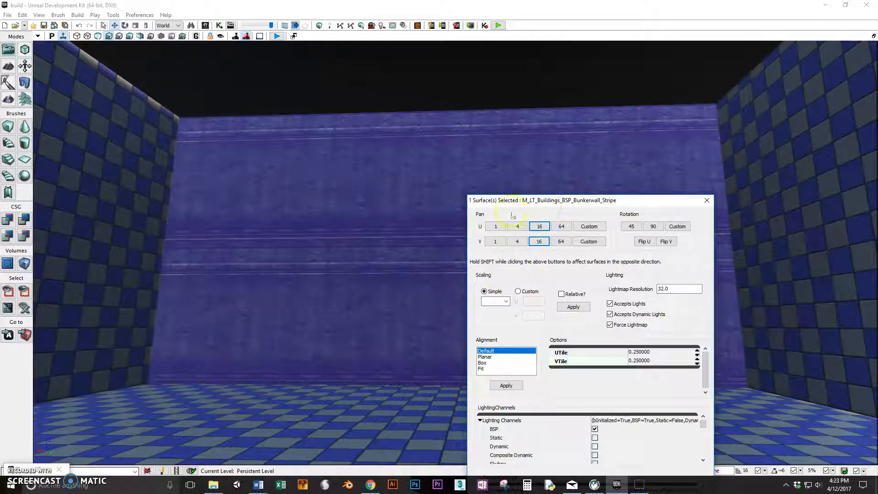
- Rotate the striped wall's texture by 90 degrees twice
left_click_drag(581, 203, 595, 169)
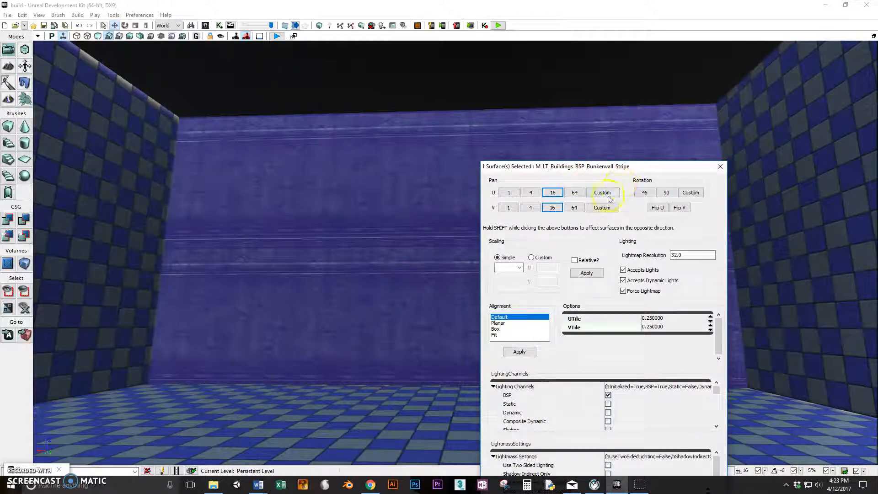
left_click(672, 193)
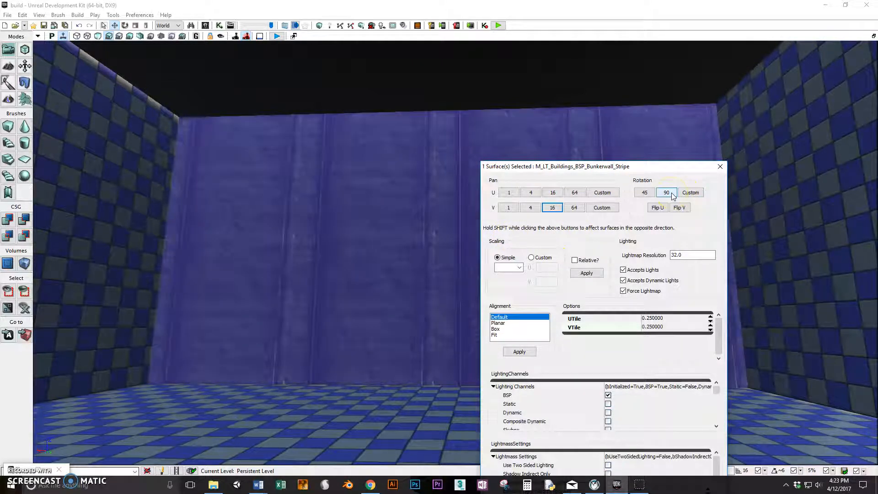
left_click(671, 194)
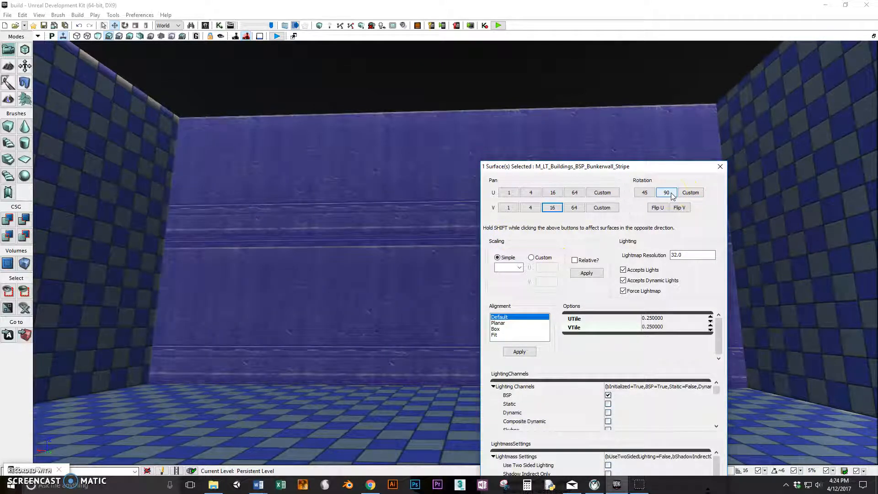
- Turn the striped wall's texture around with two more 90-degree rotations and close the surface properties
left_click(671, 193)
left_click(671, 193)
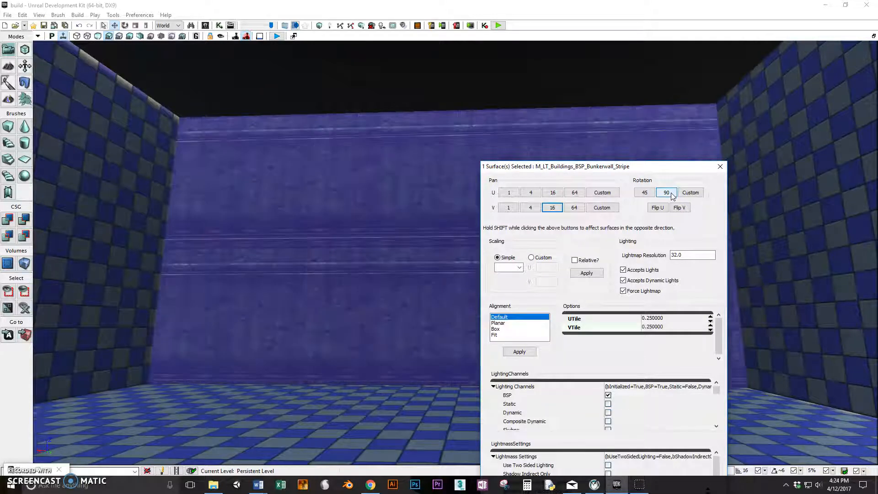
left_click(410, 364)
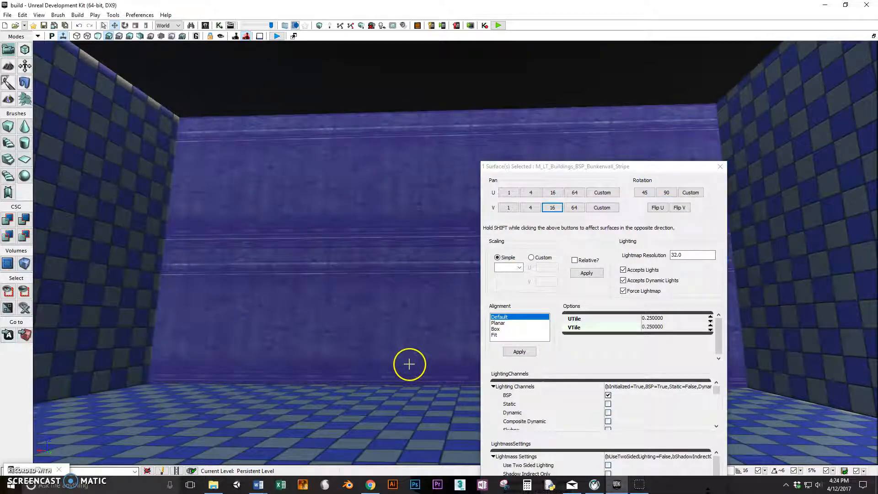
left_click(365, 423)
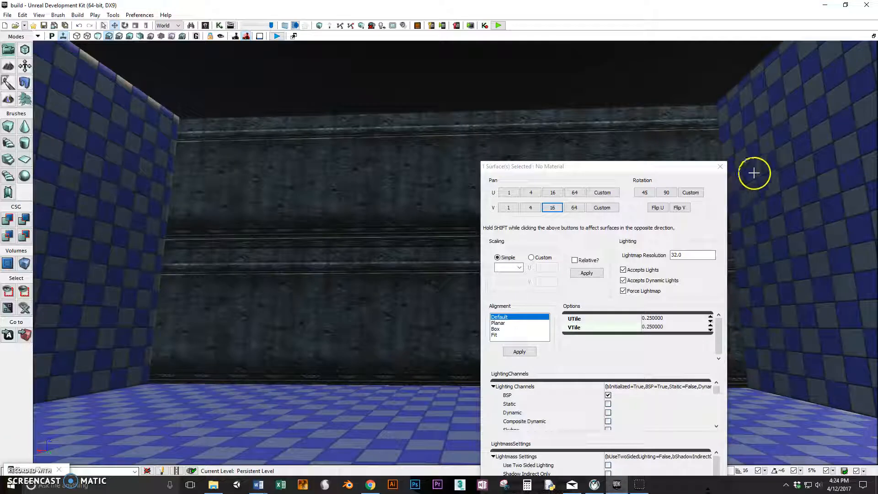
left_click(721, 167)
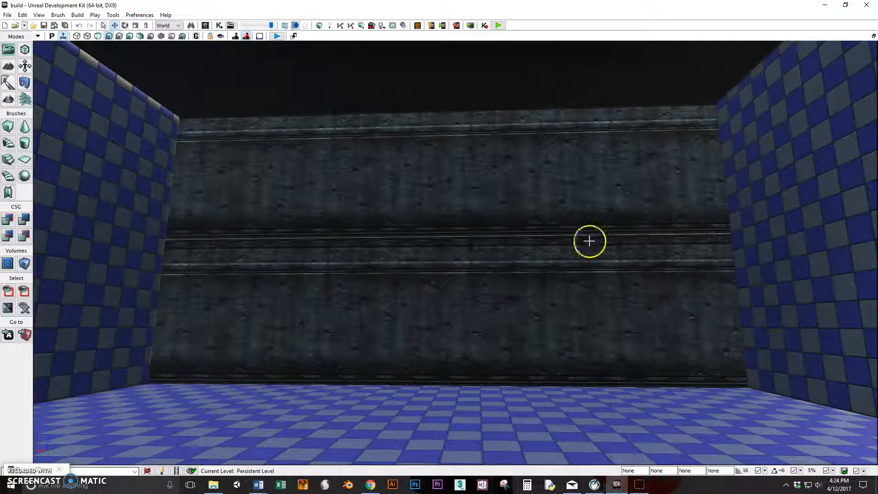
- Copy the striped wall's bunker material onto the adjoining checkered wall and the wall with the doorway, and clear the selection
scroll(571, 249, "up", 5)
right_click_drag(571, 249, 549, 241)
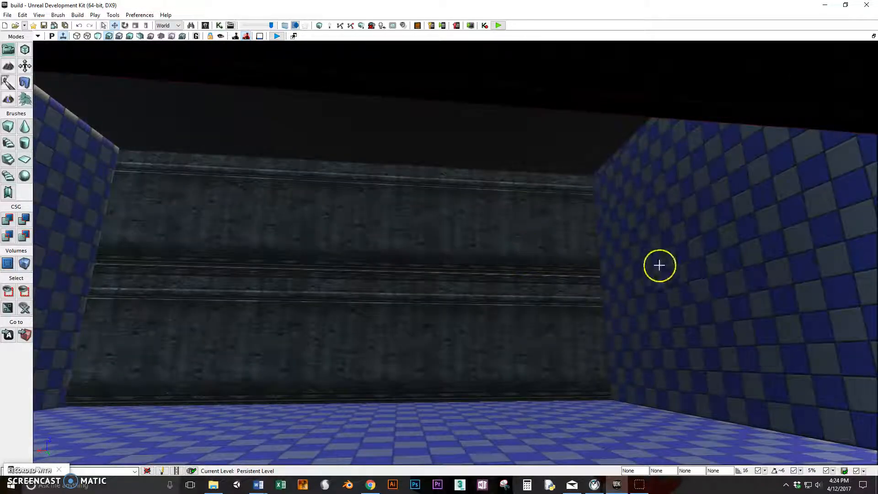
left_click(540, 241)
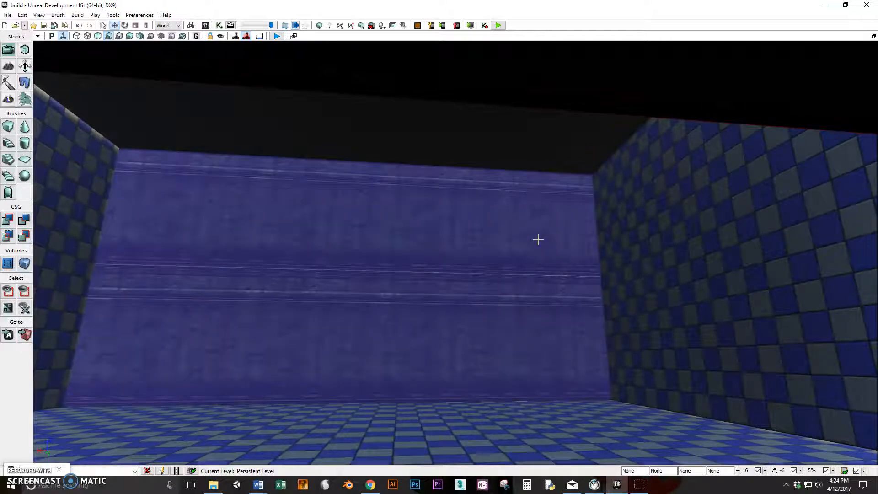
left_click(700, 246)
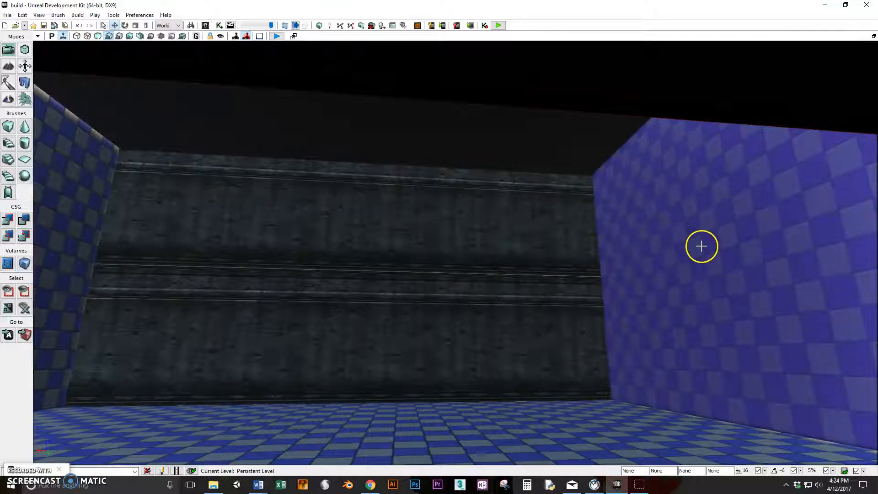
left_click(700, 246, "alt")
right_click_drag(701, 250, 496, 240)
left_click(668, 261)
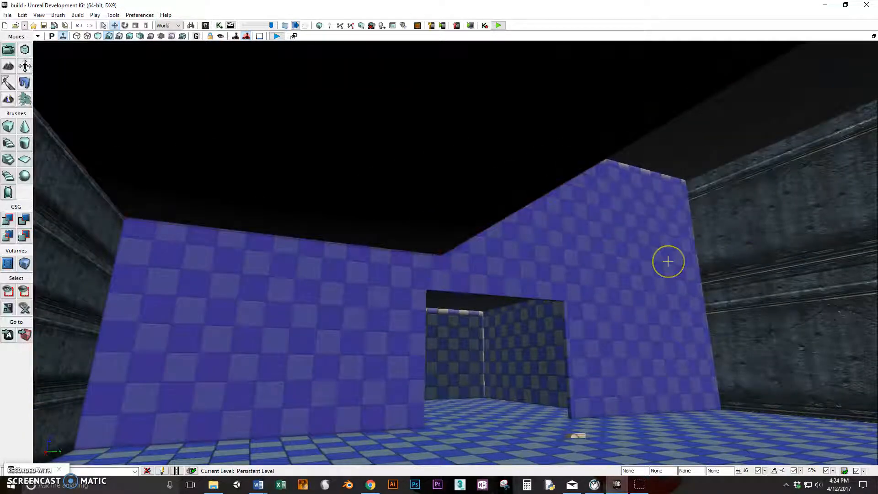
left_click(670, 261, "alt")
mouse_move(629, 265)
right_mouse_down()
mouse_move(788, 267)
mouse_move(394, 245)
mouse_move(713, 259)
mouse_move(688, 279)
mouse_move(631, 281)
mouse_move(634, 250)
right_mouse_up()
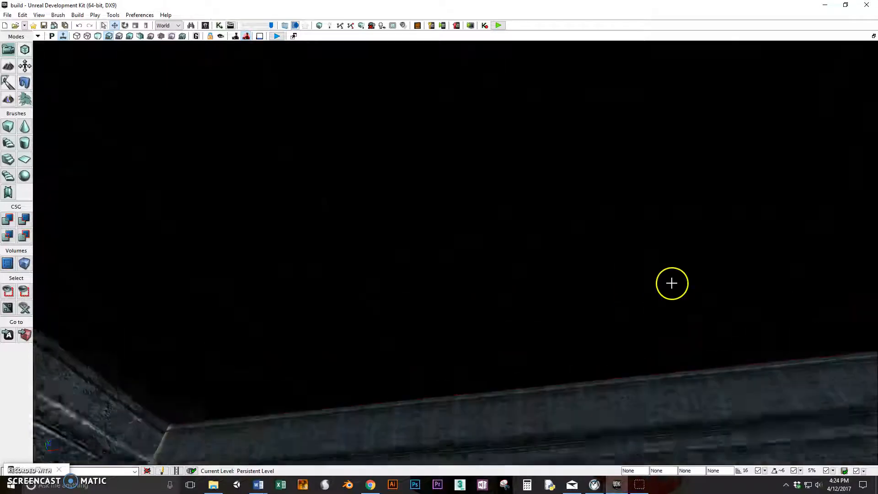
right_click_drag(670, 296, 595, 386)
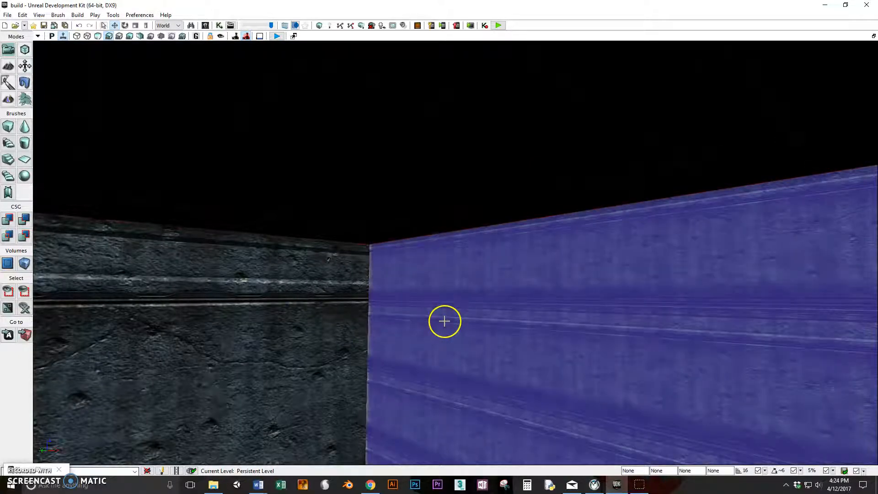
key("Escape")
- Examine the textured walls, the ceiling and the checkered surfaces of the raised platform from several viewpoints
right_click_drag(469, 326, 859, 384)
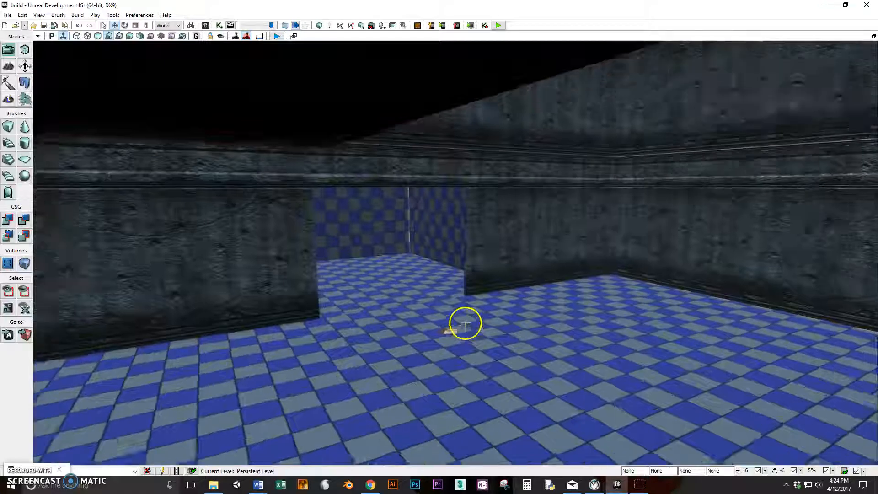
scroll(465, 323, "up", 4)
right_click_drag(502, 323, 625, 265)
scroll(505, 326, "up", 4)
right_click_drag(504, 326, 47, 315)
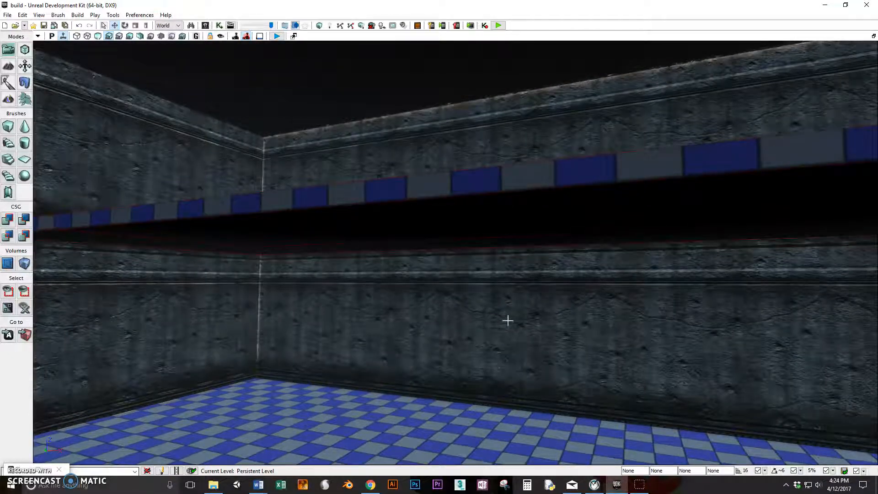
right_click_drag(520, 292, 504, 238)
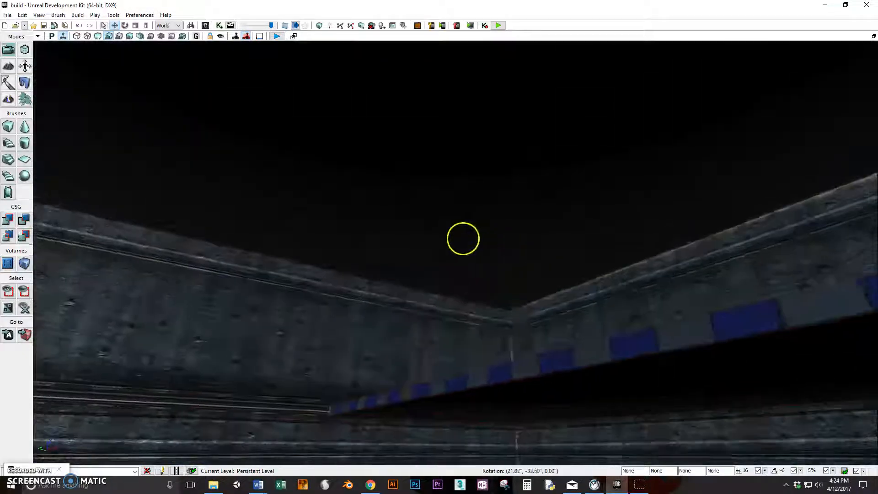
right_click_drag(556, 318, 791, 425)
scroll(559, 323, "down", 4)
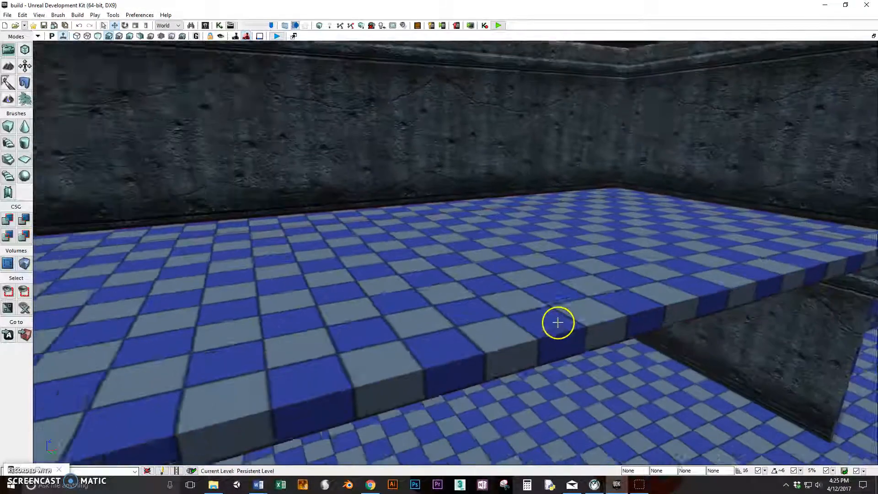
scroll(558, 322, "down", 4)
scroll(556, 312, "down", 3)
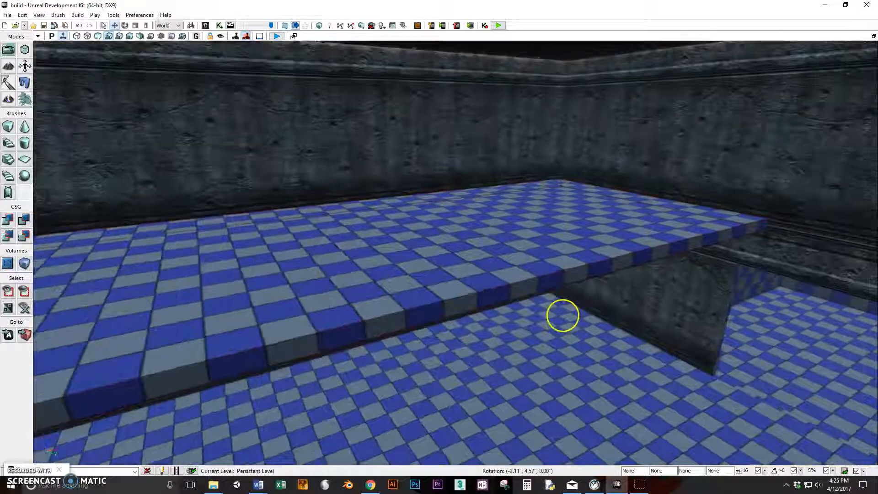
left_click(525, 285)
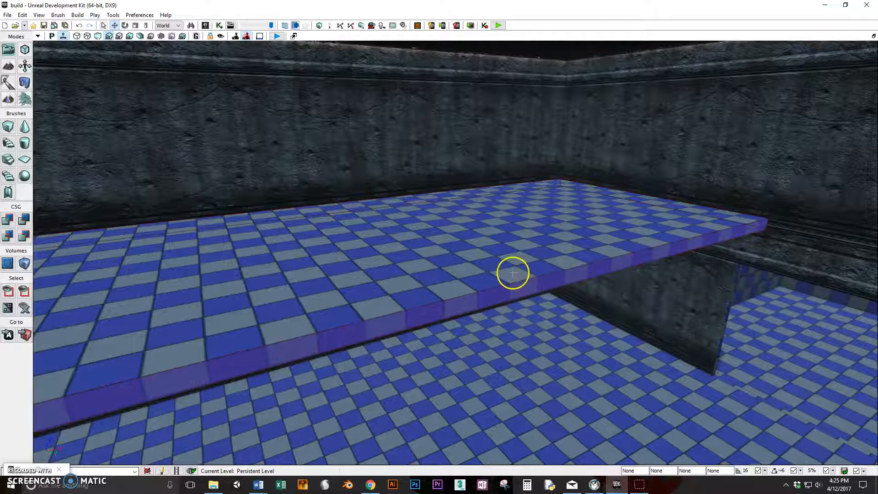
left_click(512, 273)
right_click_drag(557, 337, 541, 316)
scroll(548, 323, "up", 3)
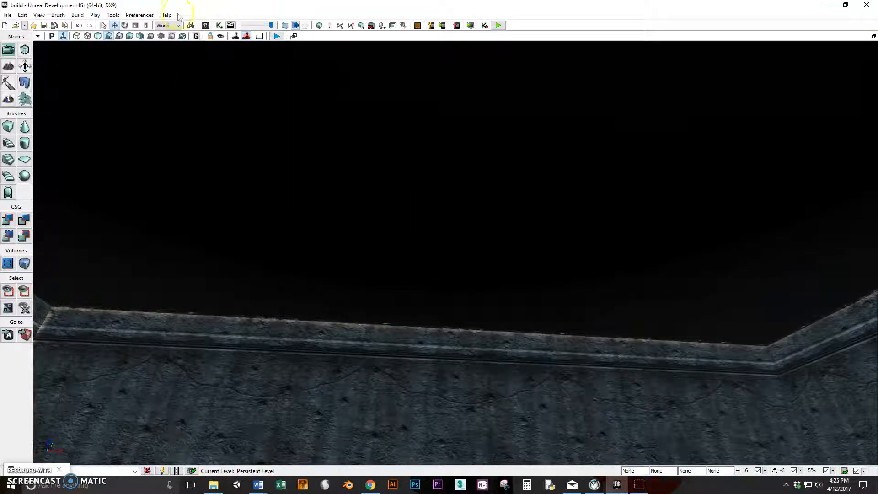
- Switch the perspective viewport to unlit display and bring the checkered ground floor into view
left_click(99, 37)
right_click_drag(280, 138, 372, 157)
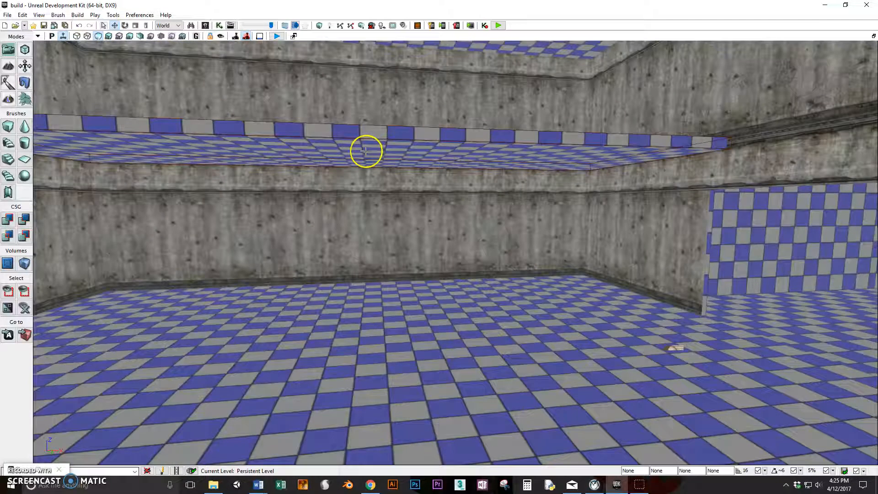
mouse_move(494, 167)
right_mouse_down()
mouse_move(461, 208)
mouse_move(498, 199)
mouse_move(496, 167)
right_mouse_up()
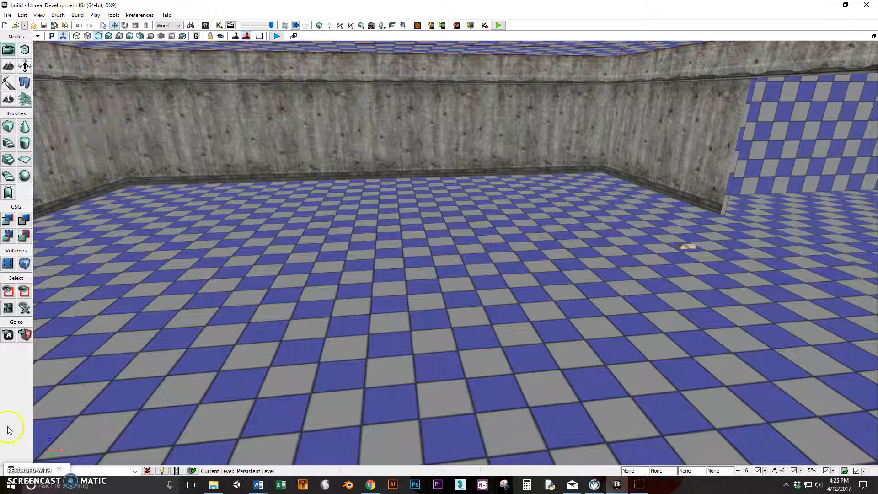
- Reopen the Content Browser and replace the material search with "floor"
left_click(23, 474)
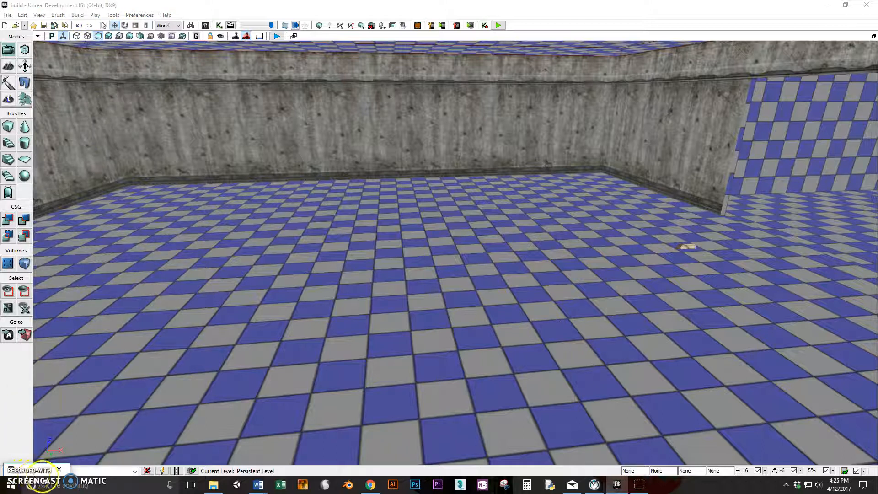
left_click(38, 470)
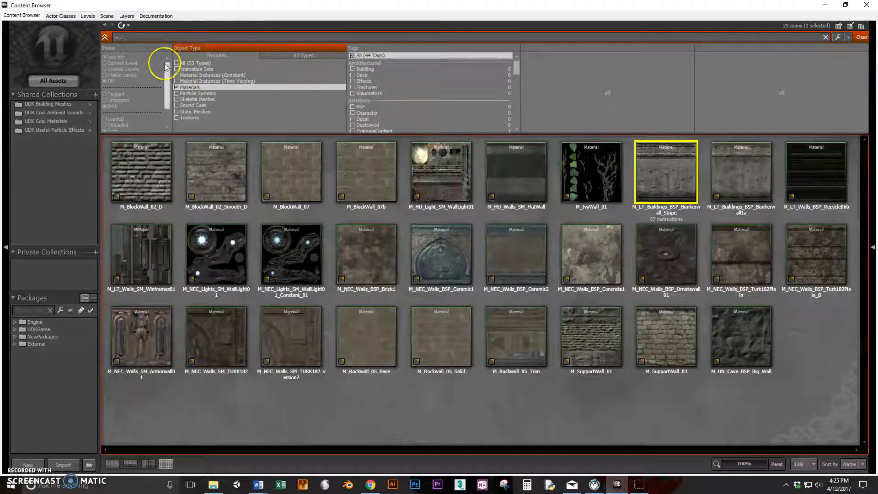
key("BackSpace")
key("BackSpace")
key("BackSpace")
key("BackSpace")
type("floor")
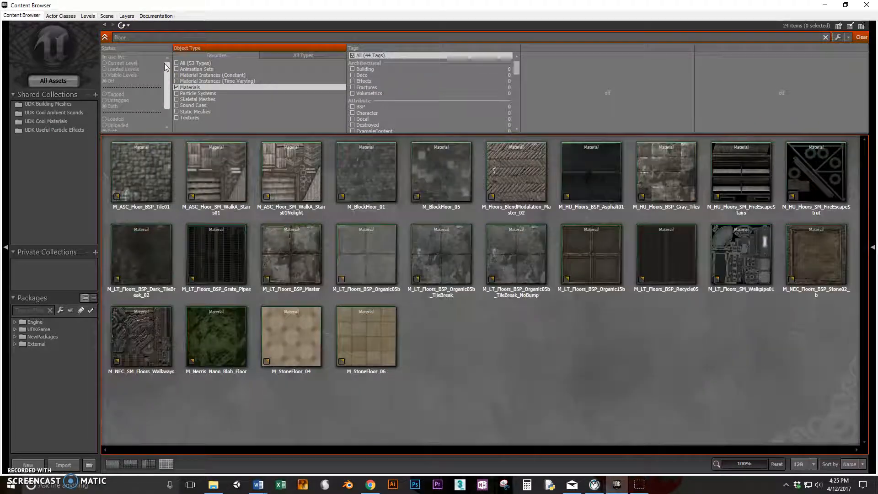
- Move the Content Browser aside and apply M_ASC_Floor_BSP_Tile01 to the room's ground floor
left_click_drag(448, 6, 643, 92)
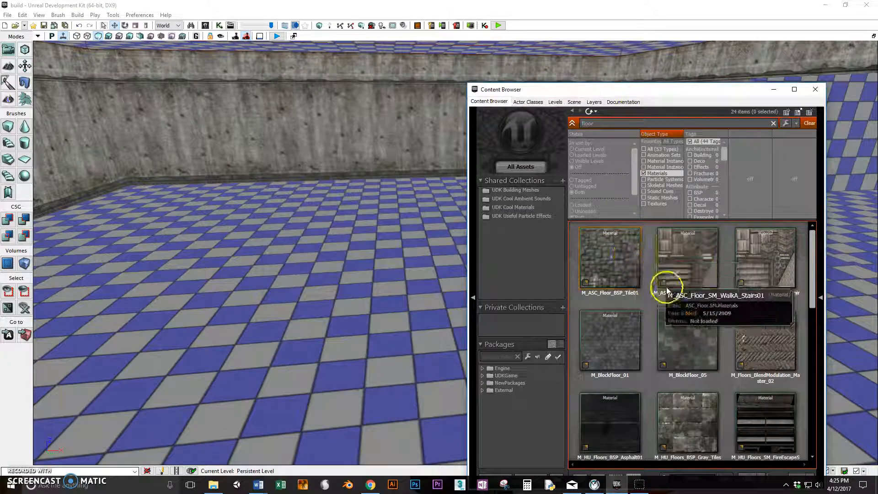
left_click_drag(624, 273, 332, 295)
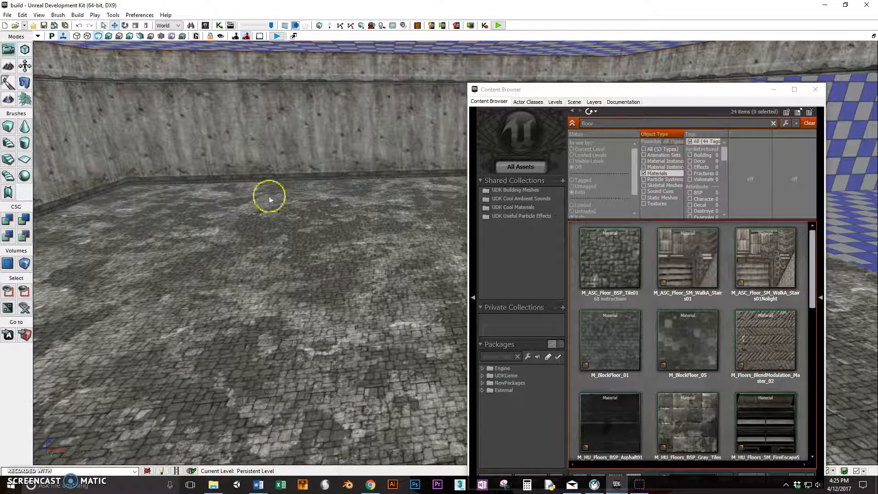
mouse_move(232, 252)
right_mouse_down()
mouse_move(237, 337)
mouse_move(250, 333)
mouse_move(349, 218)
mouse_move(333, 215)
mouse_move(295, 142)
mouse_move(232, 261)
right_mouse_up()
- Apply M_Floors_BlendModulation_Master_02 to the top surface of the raised platform
right_click_drag(325, 317, 308, 322)
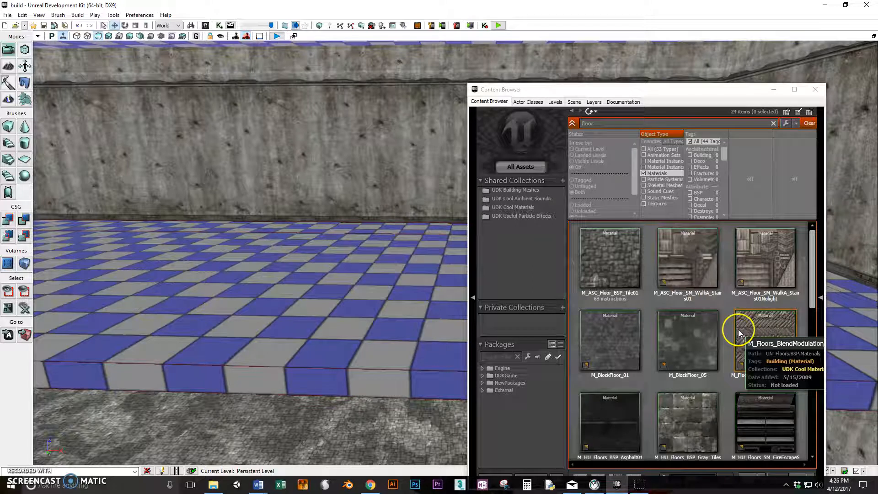
left_click_drag(740, 333, 434, 334)
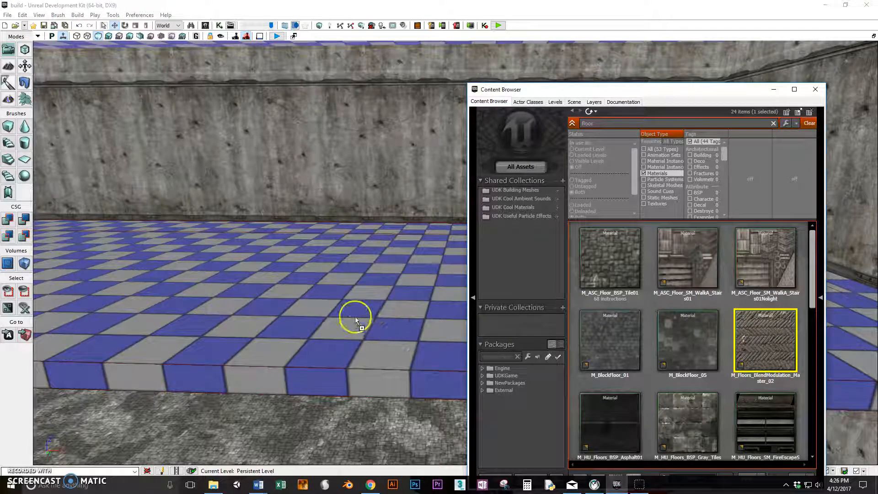
left_click_drag(356, 319, 357, 315)
- Apply M_LT_Floors_BSP_Grate_Pipes to the top surface of the raised platform
right_click_drag(361, 299, 374, 319)
scroll(693, 349, "down", 2)
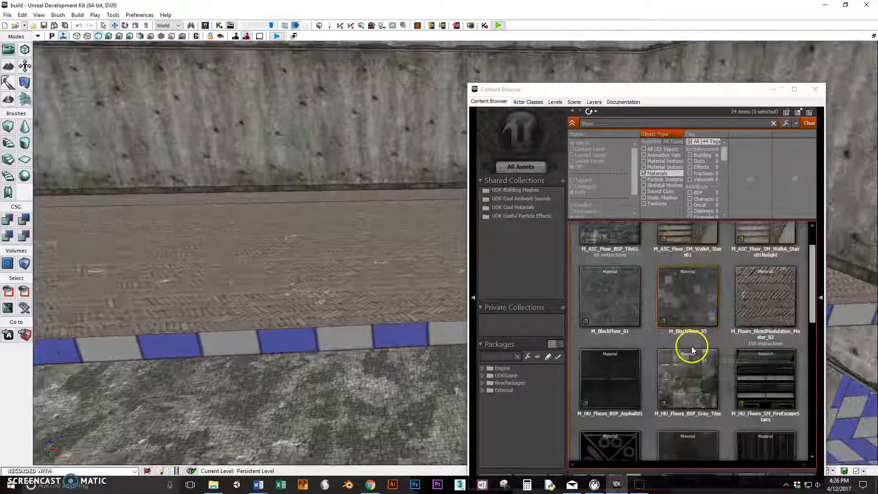
scroll(732, 400, "down", 1)
scroll(745, 416, "down", 1)
left_click_drag(750, 414, 324, 268)
mouse_move(333, 263)
right_mouse_down()
mouse_move(453, 281)
mouse_move(235, 251)
mouse_move(343, 248)
mouse_move(483, 280)
mouse_move(339, 260)
right_mouse_up()
- Open the surface properties of the platform's grated top and apply the Default alignment with 0.25 tiling
left_click(338, 258)
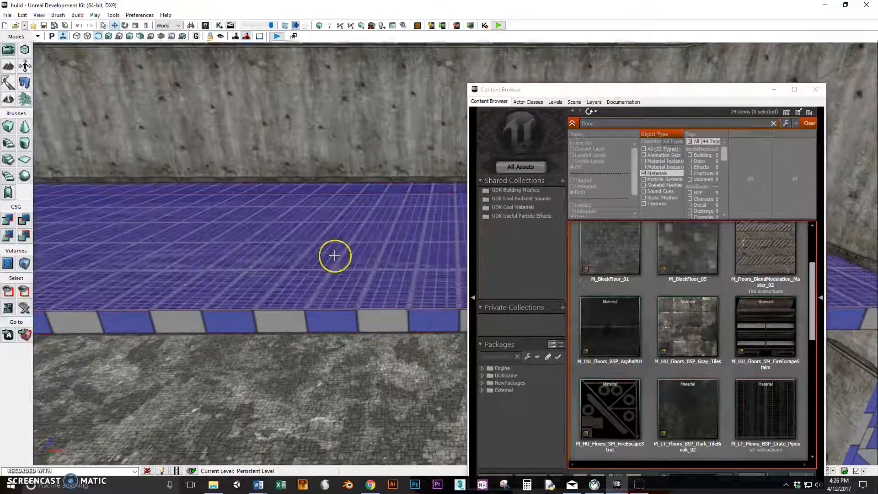
right_click(337, 243)
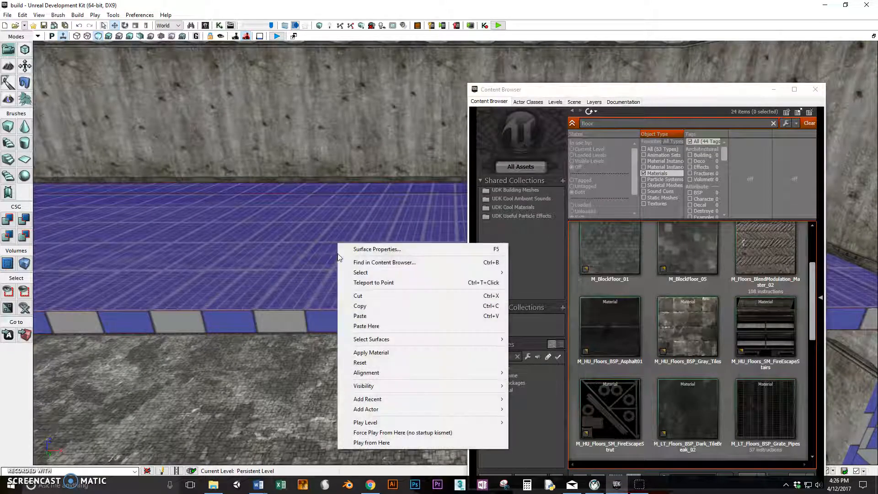
left_click(358, 249)
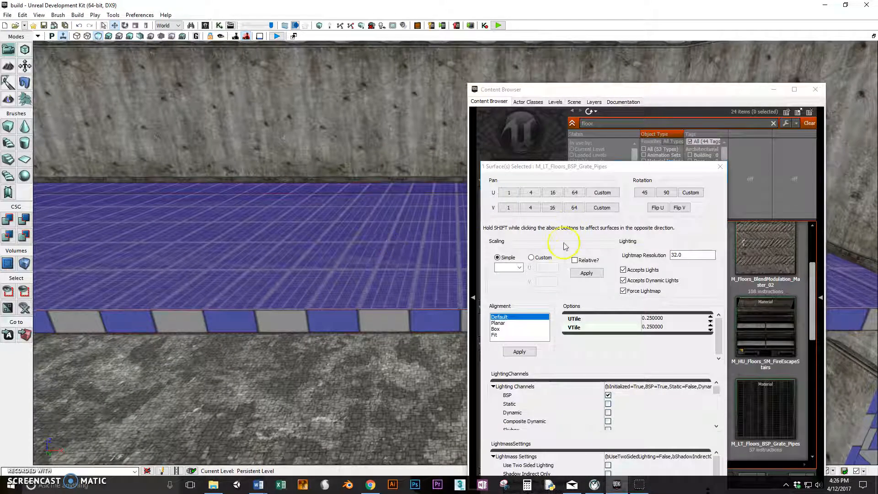
left_click(519, 351)
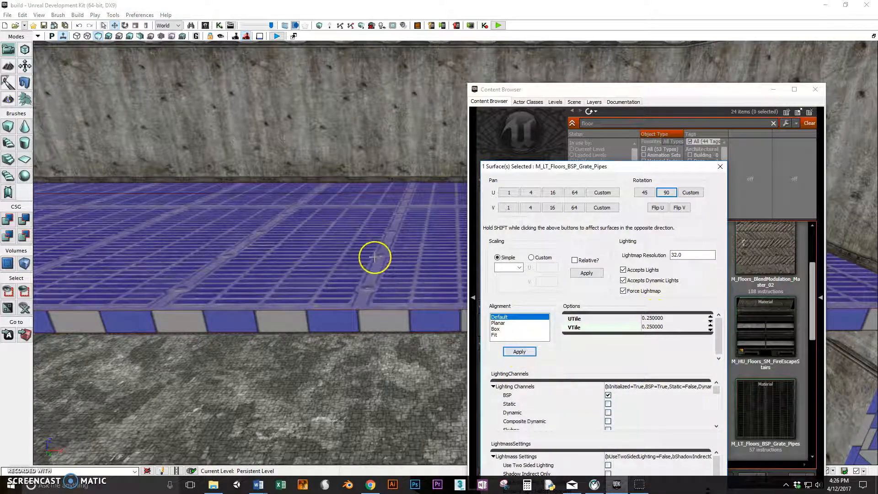
- Set the grated surface's UTile and VTile to 0.5 and apply the Default alignment
left_click(659, 319)
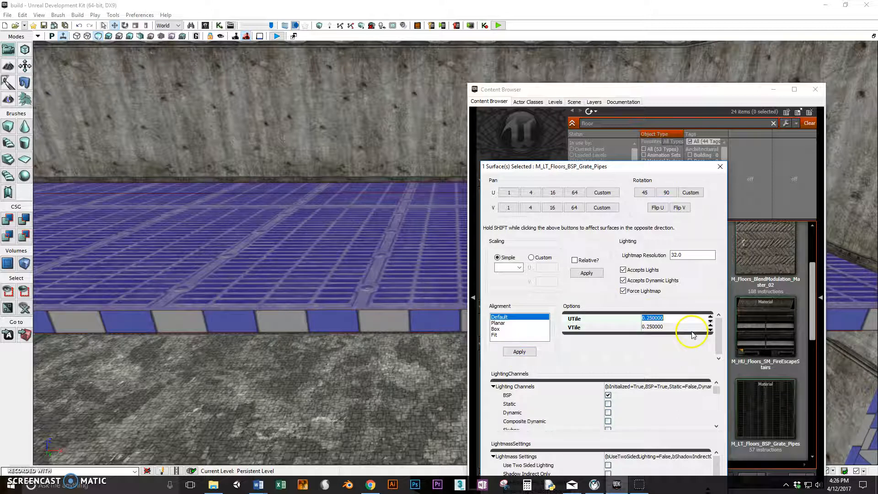
key("Tab")
type(".")
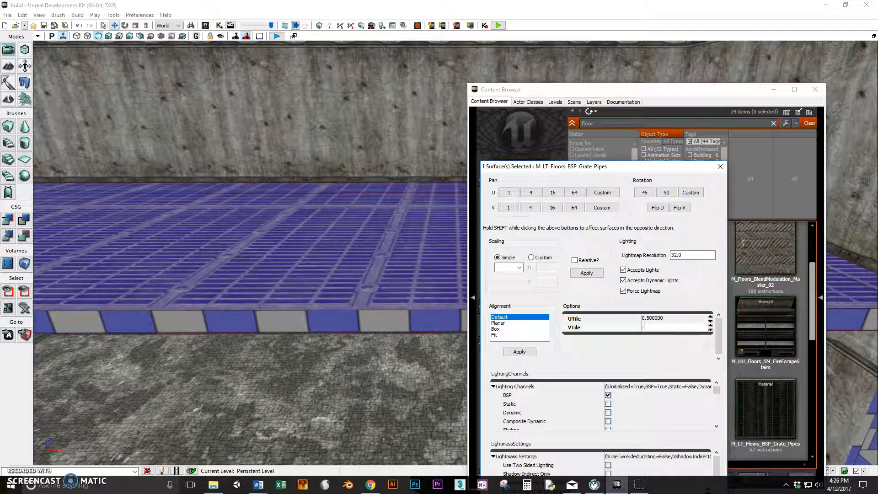
left_click(524, 354)
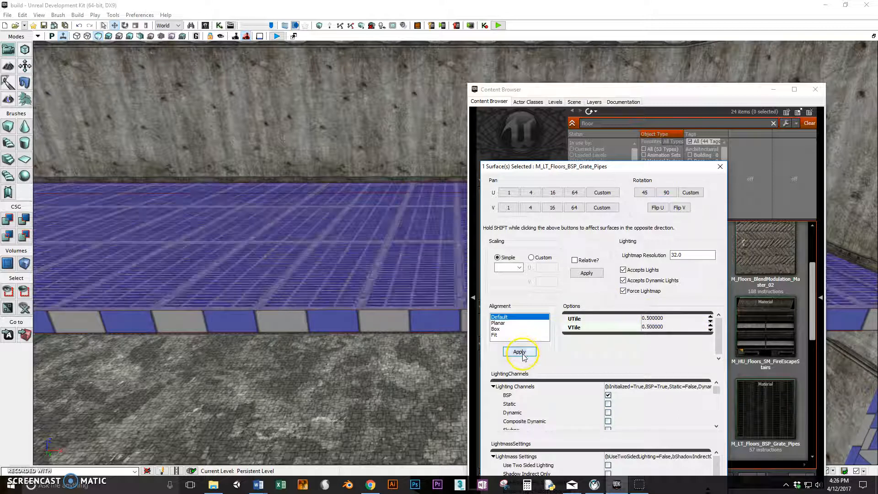
mouse_move(366, 282)
right_mouse_down()
mouse_move(449, 289)
mouse_move(471, 280)
mouse_move(246, 263)
mouse_move(359, 275)
mouse_move(361, 291)
right_mouse_up()
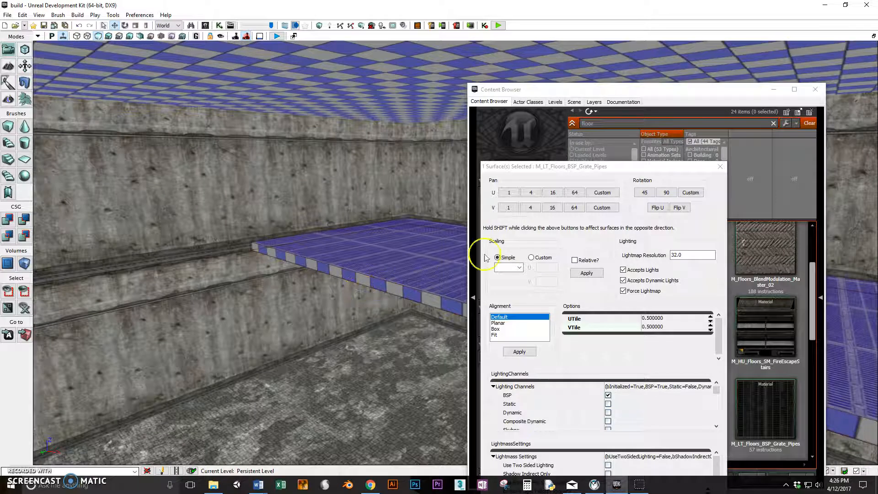
- Apply M_LT_Floors_BSP_Grate_Pipes to the side edge and the underside of the raised platform
left_click(720, 166)
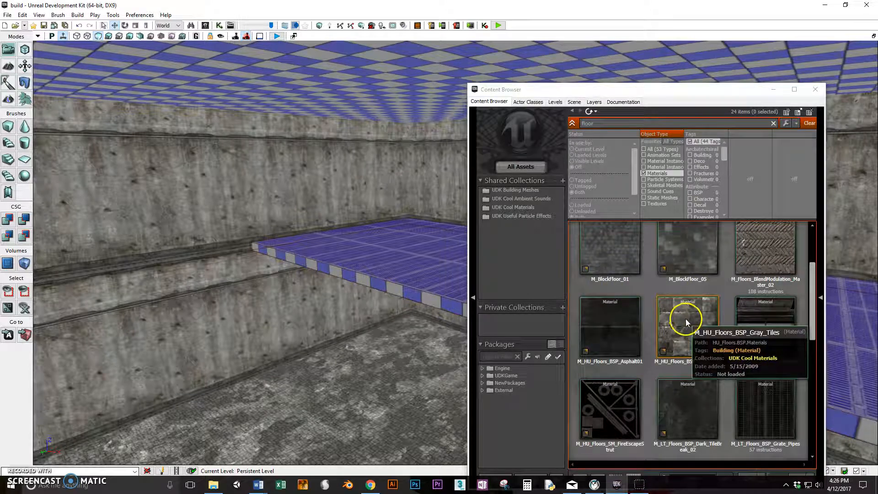
left_click_drag(769, 405, 420, 299)
right_click_drag(421, 300, 780, 460)
right_click_drag(350, 280, 447, 222)
right_click_drag(342, 233, 265, 216)
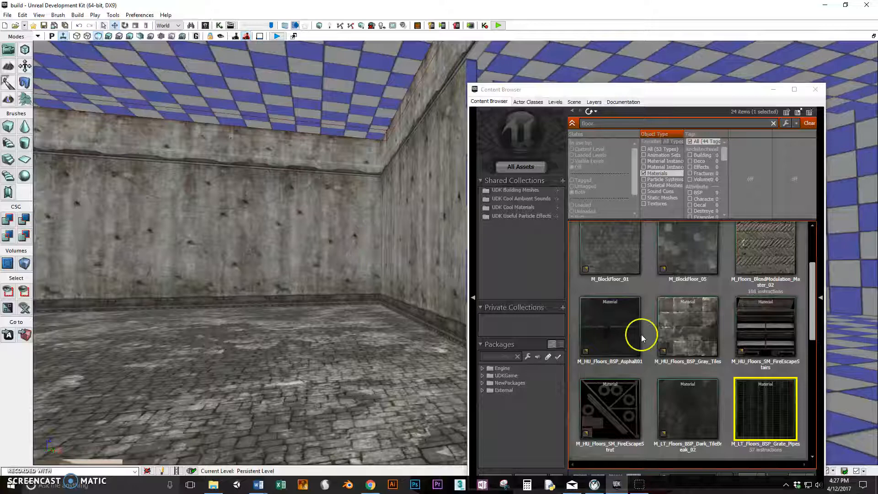
left_click_drag(750, 412, 297, 128)
- Search the materials for "ceiling" and apply M_NEC_Ceilings_SM_TURK182 to the room's ceiling
right_click_drag(271, 90, 64, 90)
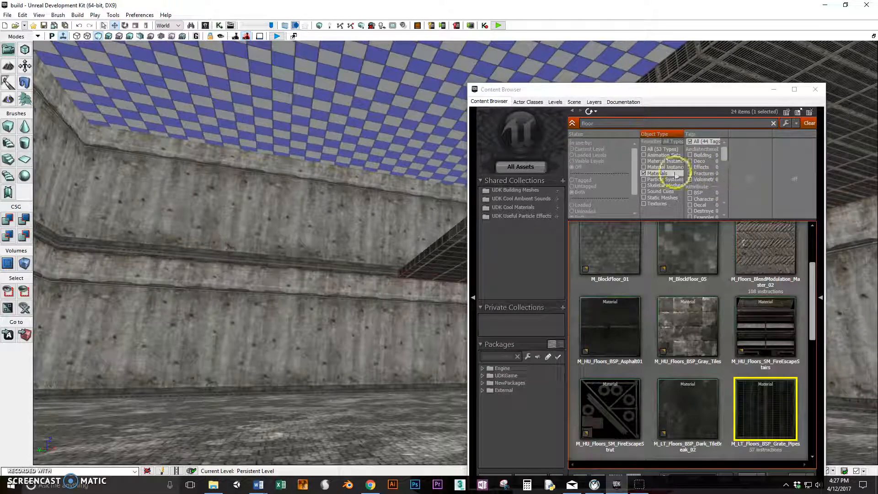
left_click_drag(604, 123, 539, 121)
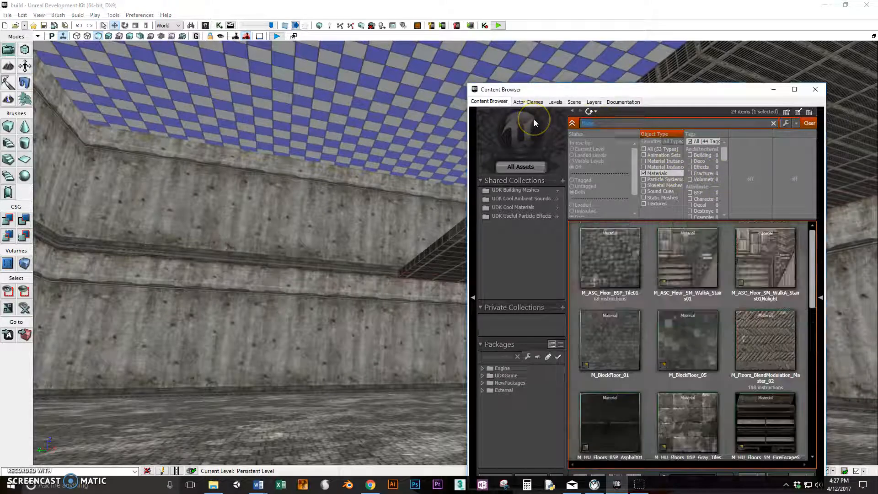
type("ceiling")
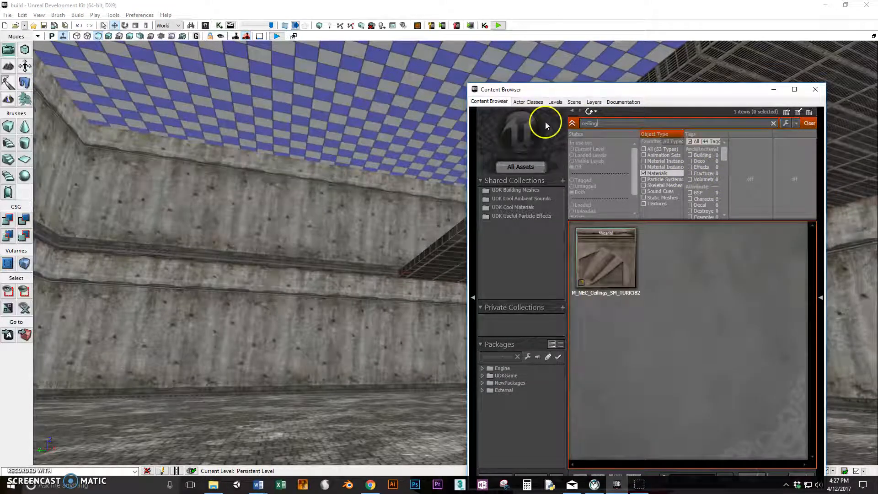
left_click_drag(604, 252, 392, 83)
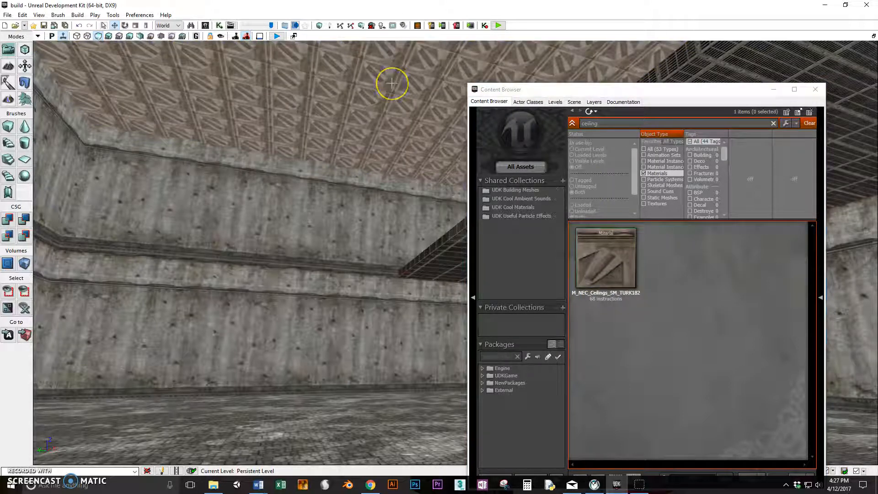
- Apply the Default alignment with UTile and VTile 0.5 to the ceiling surface and close its surface properties
right_click(384, 77)
left_click(408, 76)
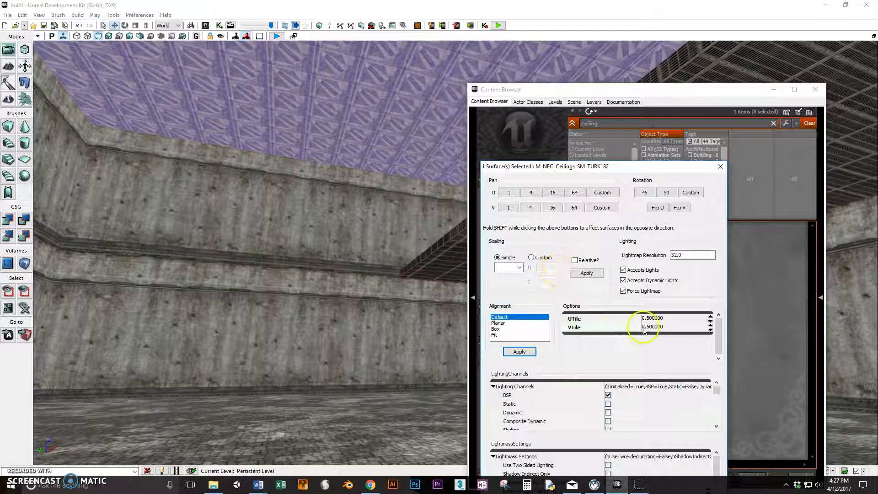
left_click(521, 352)
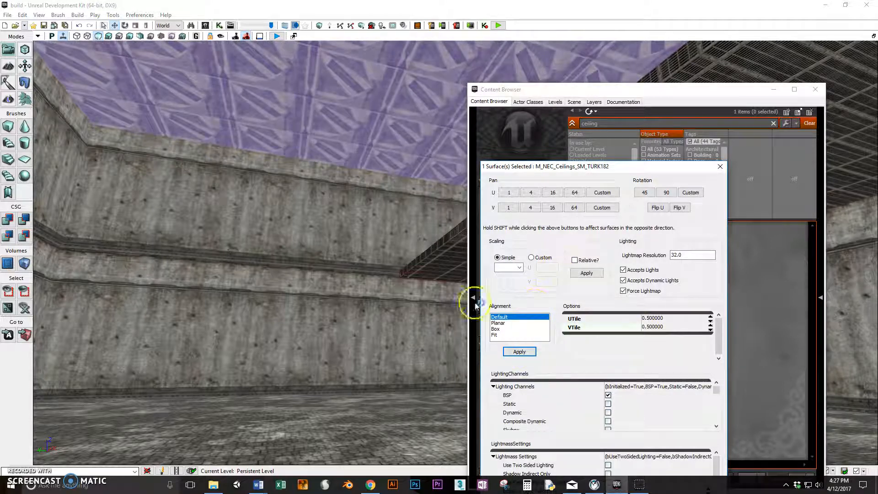
left_click(333, 339)
right_click_drag(333, 338, 267, 193)
left_click(721, 166)
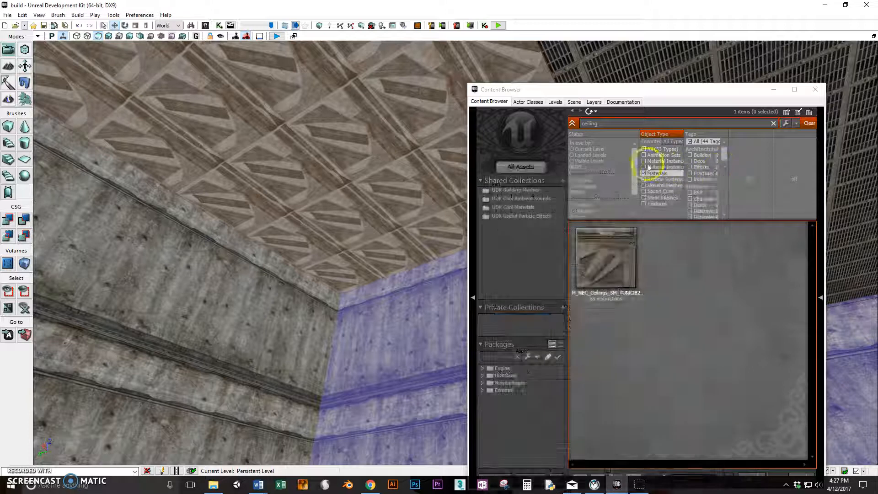
- Clear the material search, browse the full list and apply M_Dist_flair_shock to the ceiling
key("BackSpace")
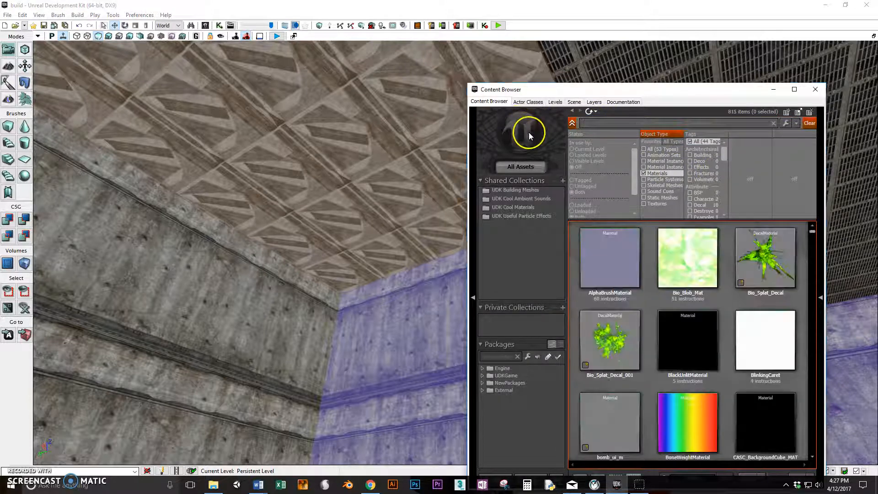
left_click_drag(813, 234, 811, 262)
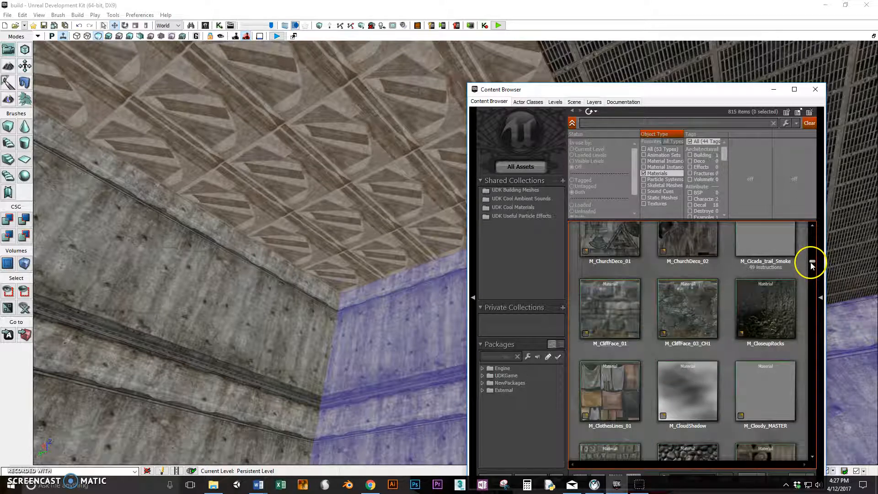
scroll(719, 309, "down", 1)
scroll(715, 312, "down", 5)
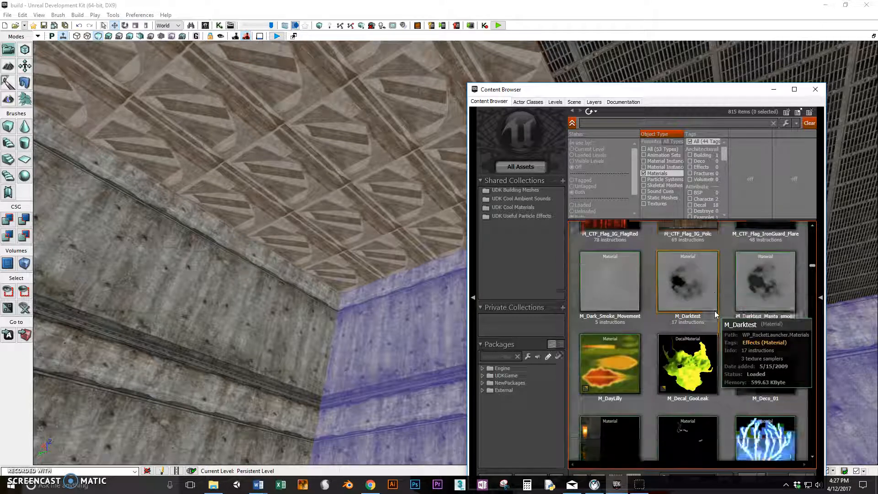
scroll(714, 311, "down", 5)
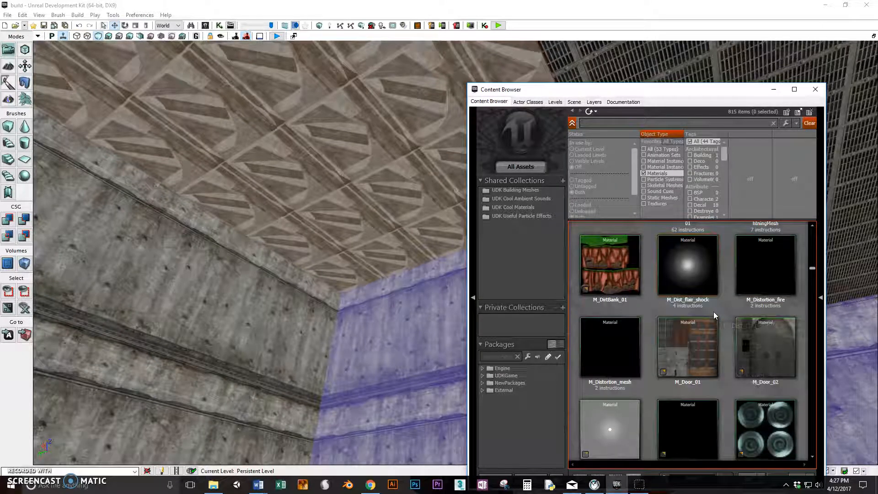
left_click_drag(712, 310, 397, 145)
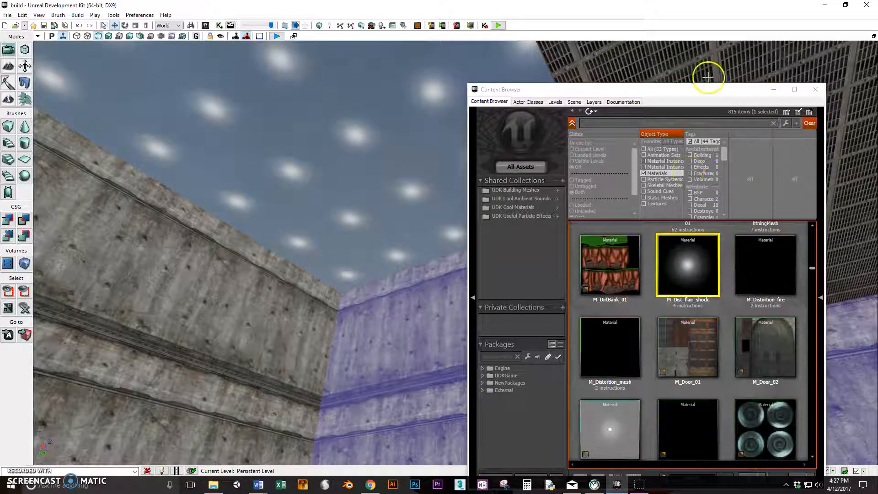
left_click_drag(691, 91, 877, 138)
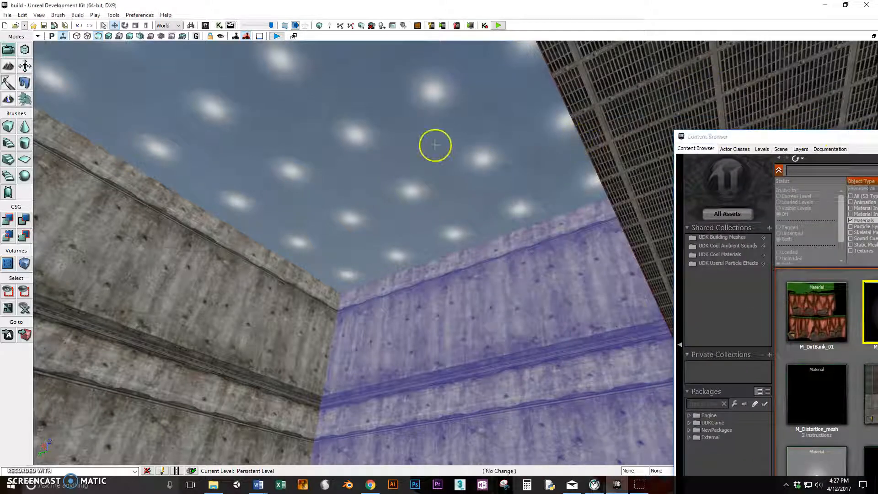
key("Escape")
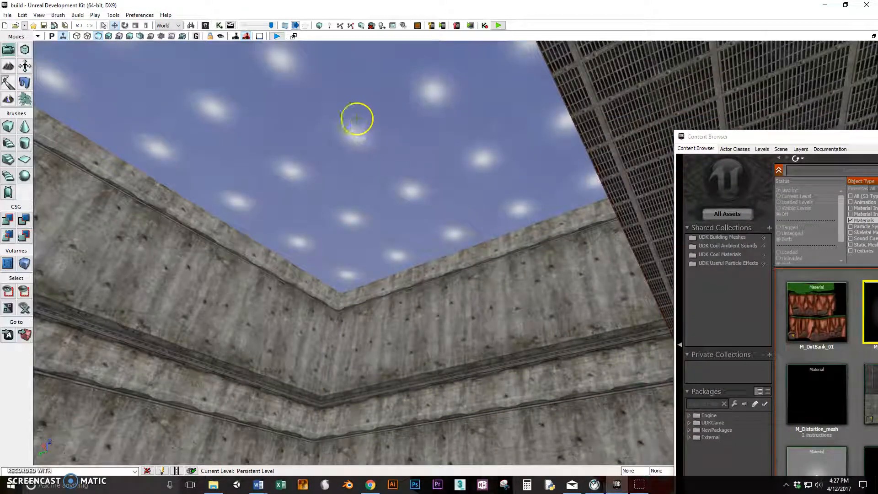
- Find M_EFX_Beam_EnergyScroll_03 in the material list, apply it to the ceiling and uncover the surface for inspection
left_click_drag(745, 136, 478, 72)
scroll(622, 256, "down", 5)
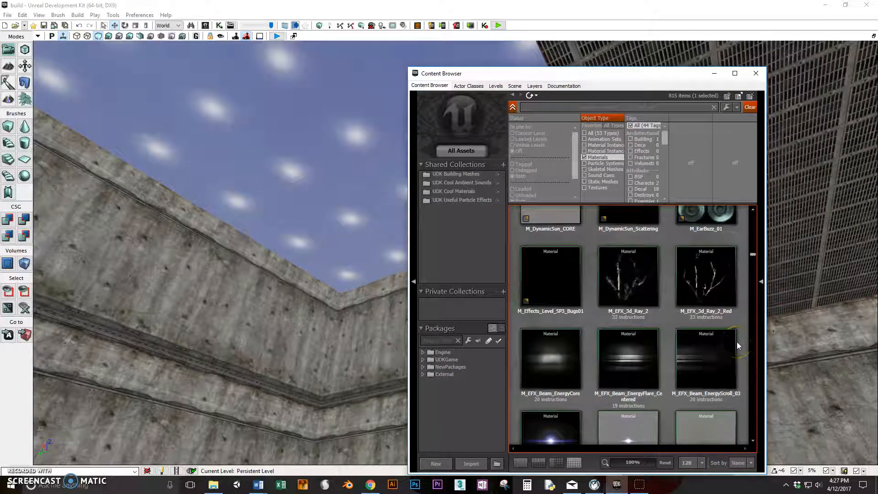
scroll(704, 348, "down", 1)
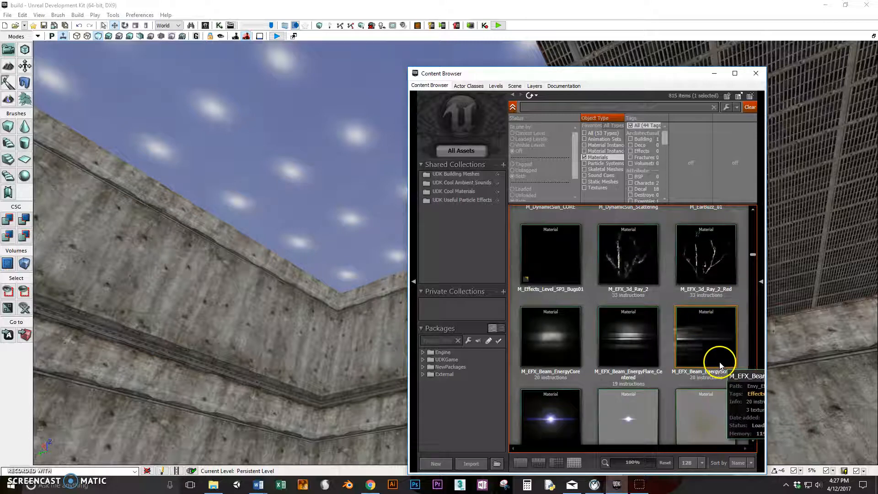
left_click_drag(709, 355, 314, 131)
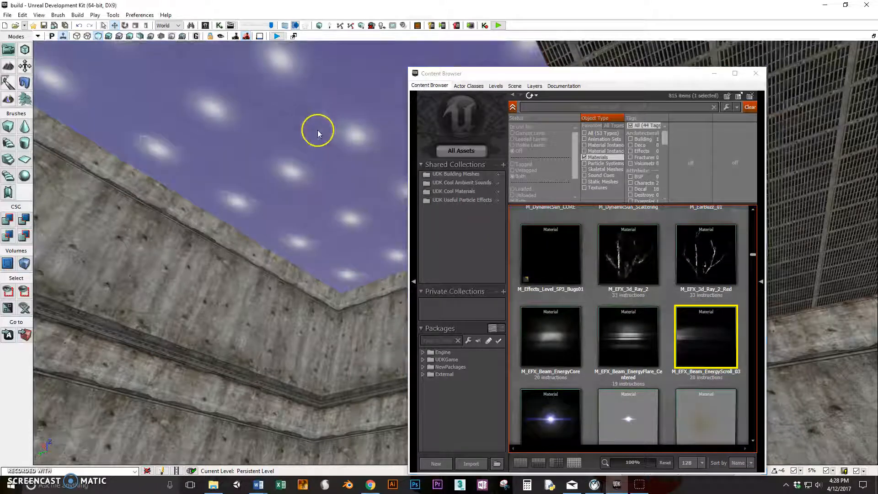
left_click_drag(559, 74, 680, 171)
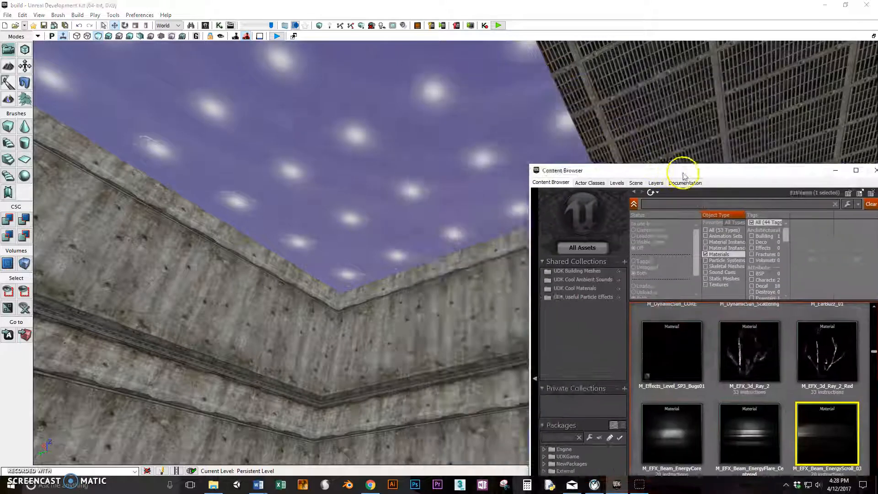
left_click(367, 128)
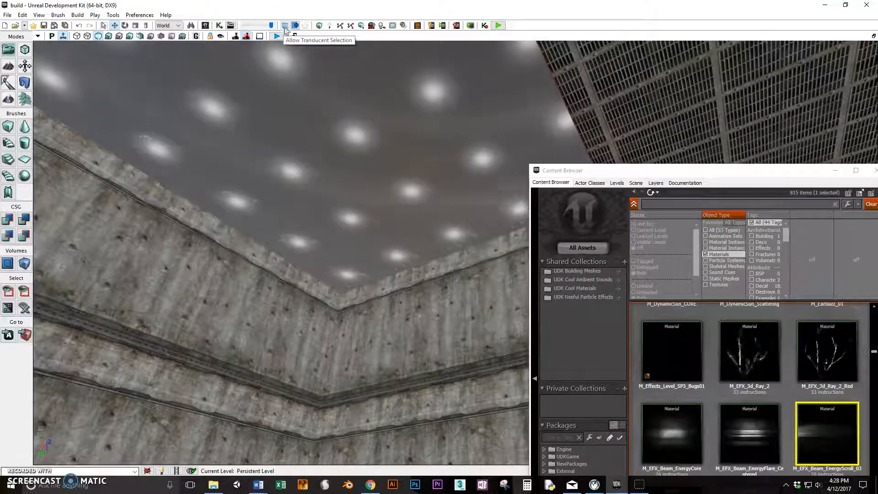
left_click(322, 106)
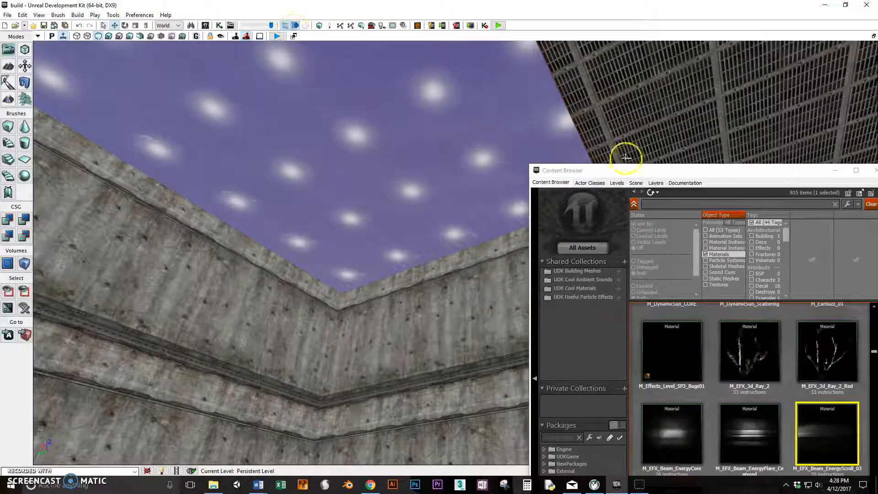
- Start an in-editor play preview of the level from a spot on the room's floor
right_click_drag(439, 317, 319, 415)
right_click(439, 291)
left_click(463, 277)
left_click(486, 267)
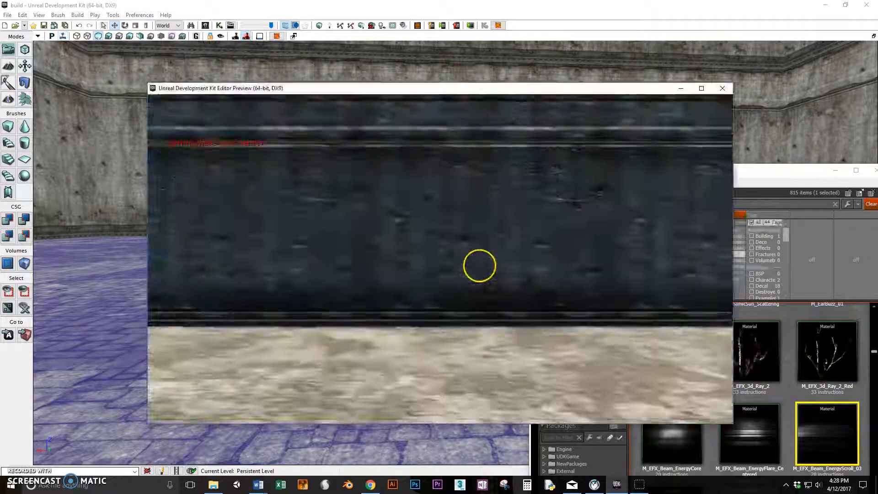